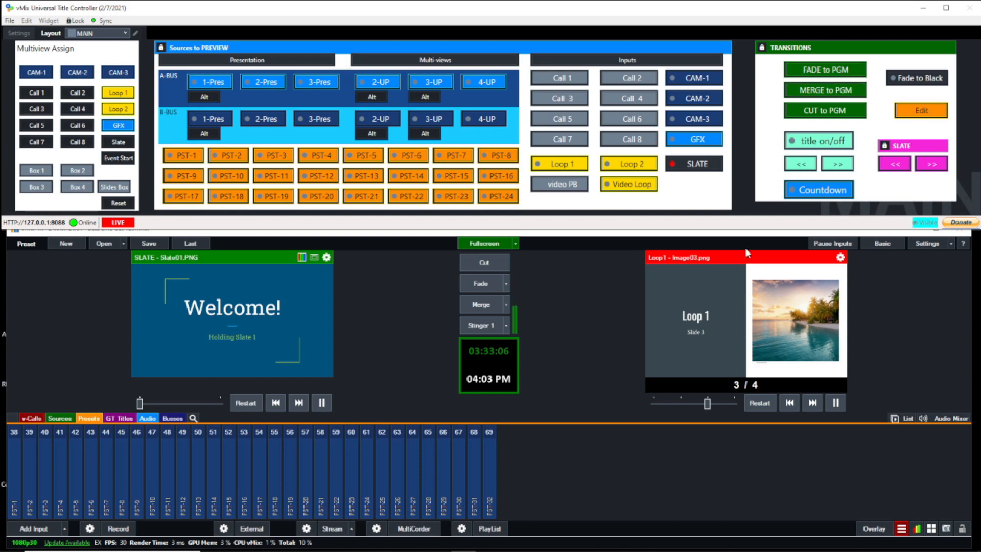
- Enlarge vMix and examine its full list of inputs, from the cameras down to the multi-view buses
left_click(573, 289)
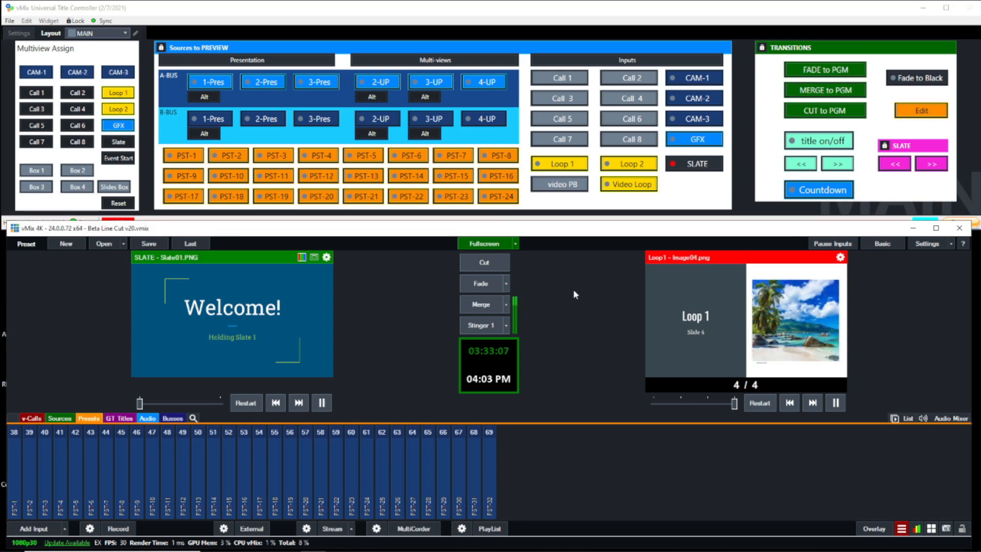
left_click(936, 228)
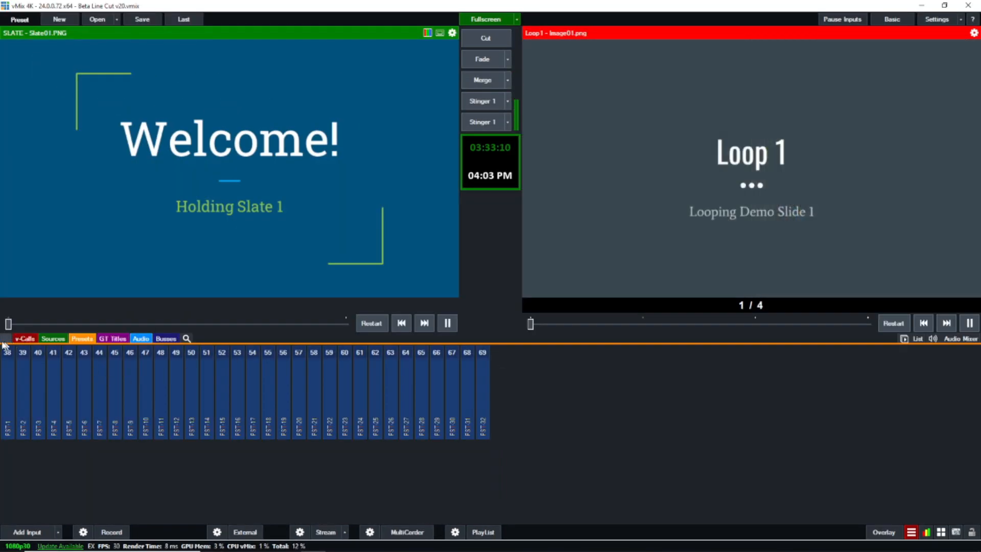
left_click(5, 339)
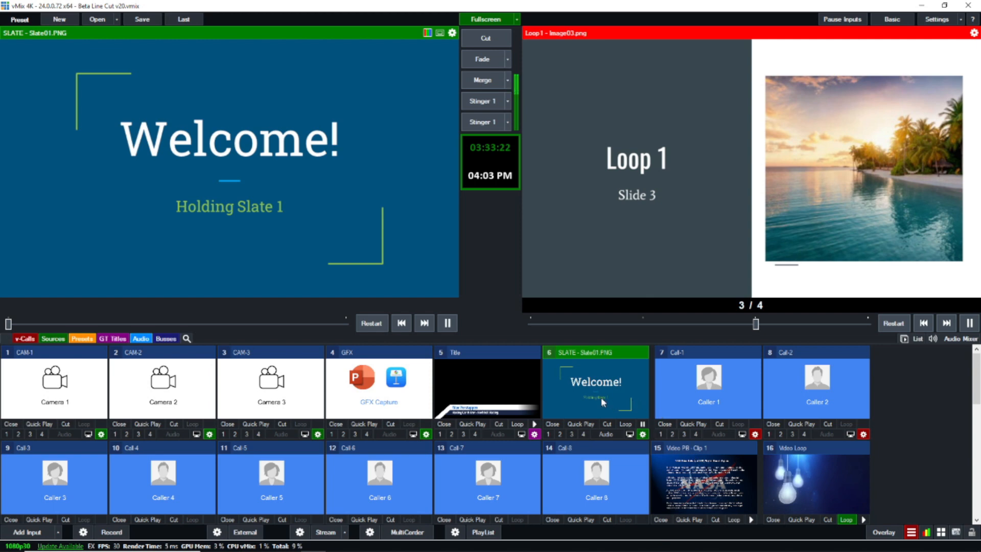
scroll(677, 420, "down", 1)
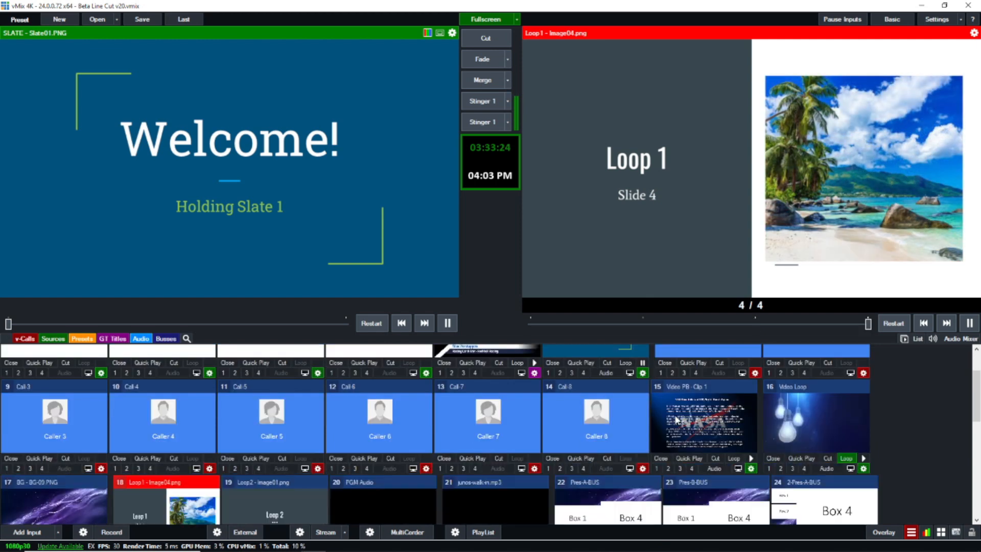
scroll(677, 420, "down", 1)
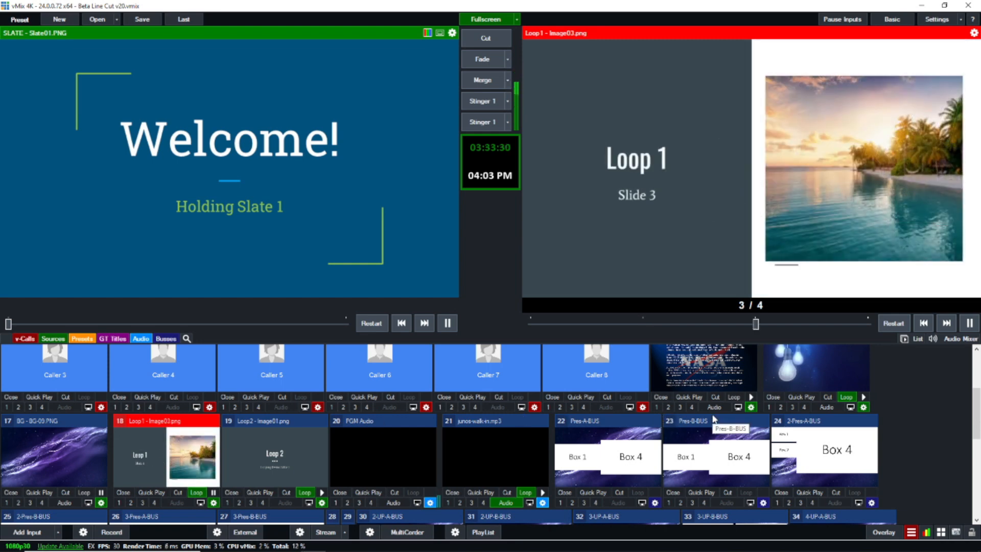
scroll(714, 418, "up", 2)
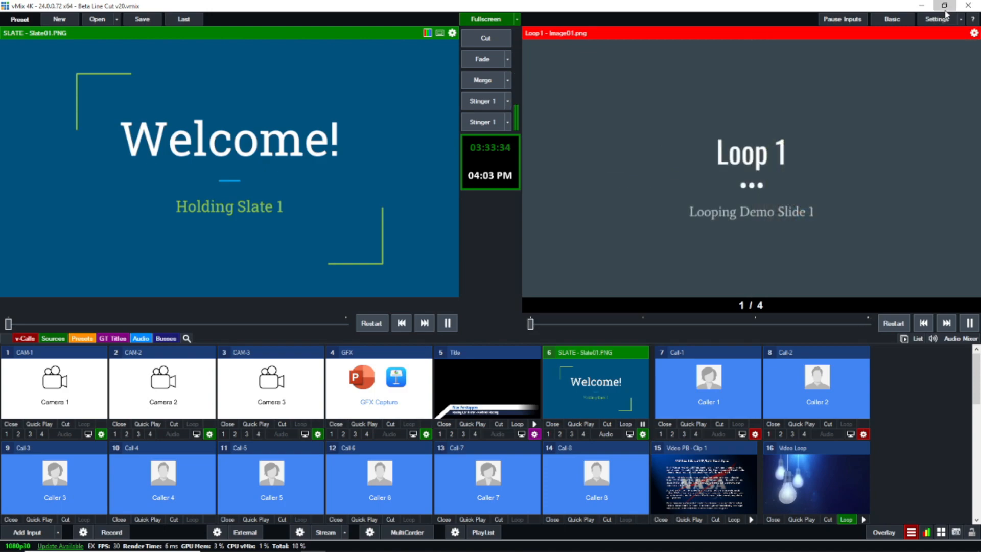
left_click(945, 7)
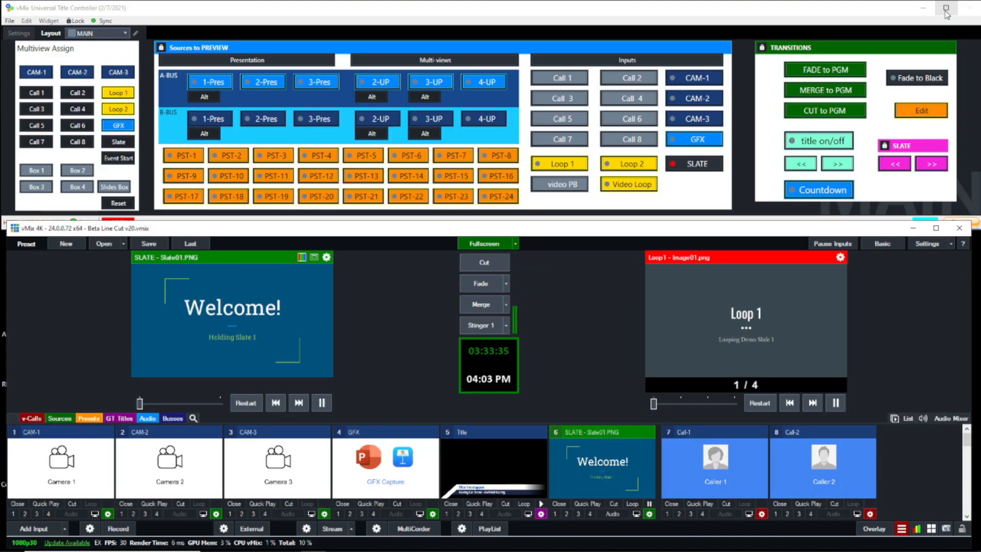
- Switch to vMix Universal Title Controller, examine its MAIN page full screen, and return to the view with vMix below it
left_click(749, 147)
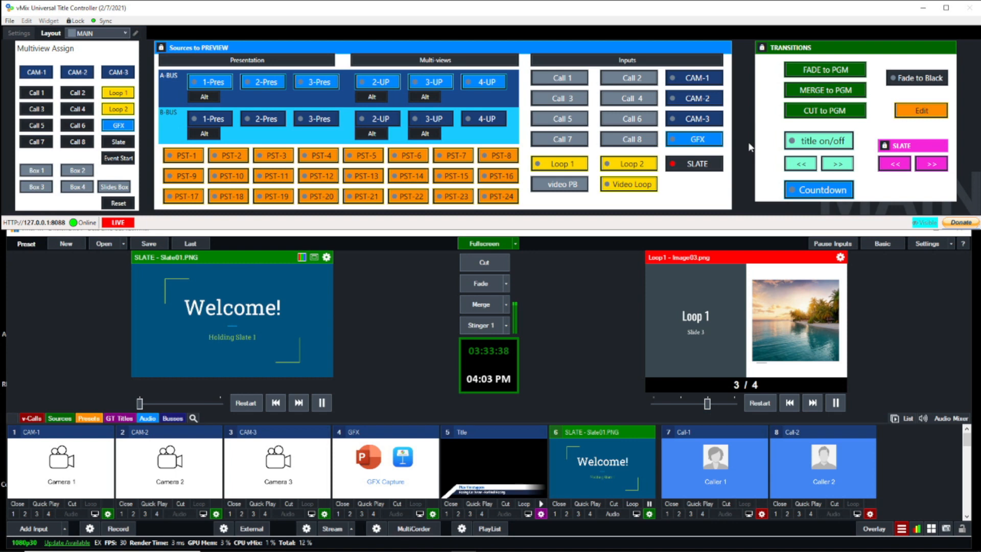
left_click(946, 8)
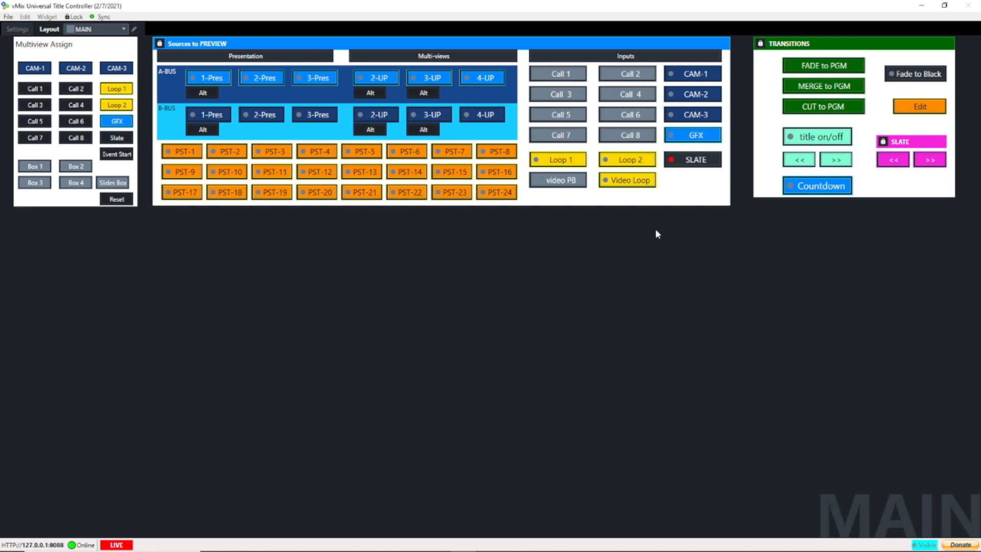
mouse_move(751, 550)
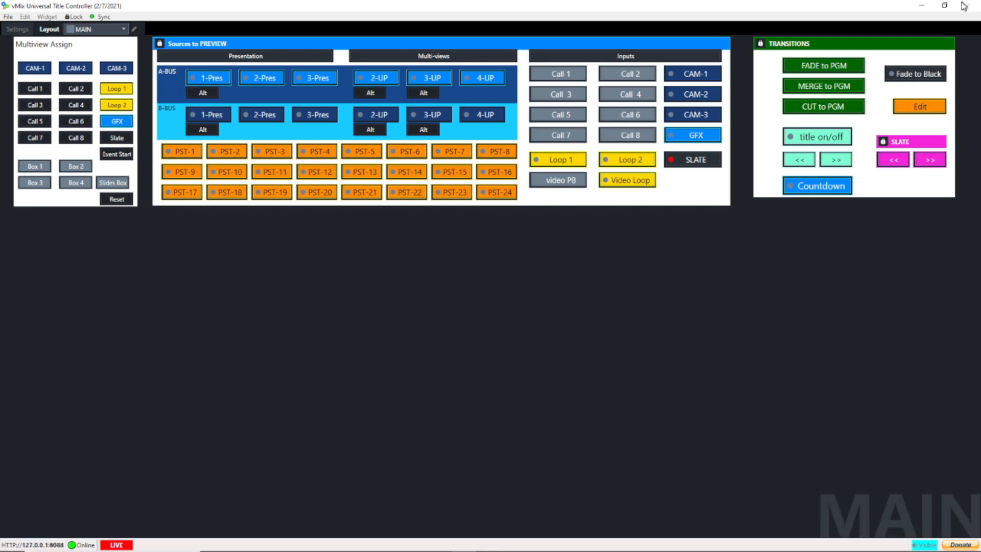
left_click(944, 6)
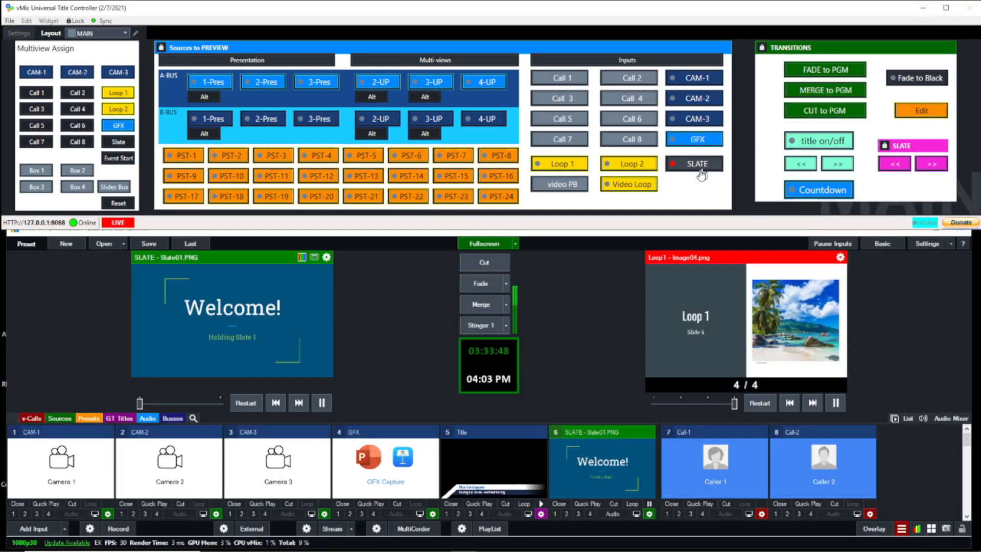
mouse_move(581, 225)
left_mouse_down()
mouse_move(568, 137)
mouse_move(562, 232)
left_mouse_up()
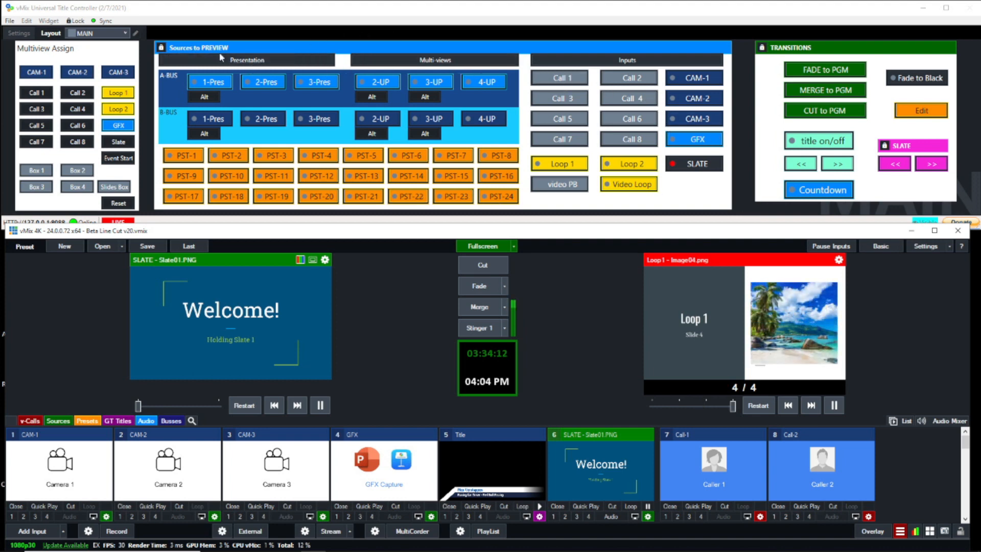
- Send Call 1, Call 2, Call 3 and Loop 1 to preview in turn from the controller's inputs
left_click(553, 79)
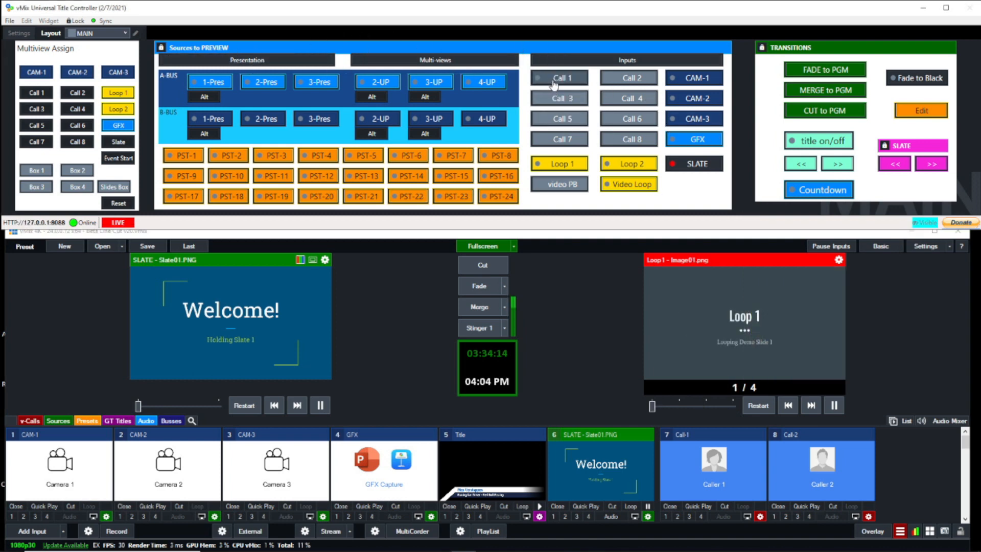
left_click(632, 77)
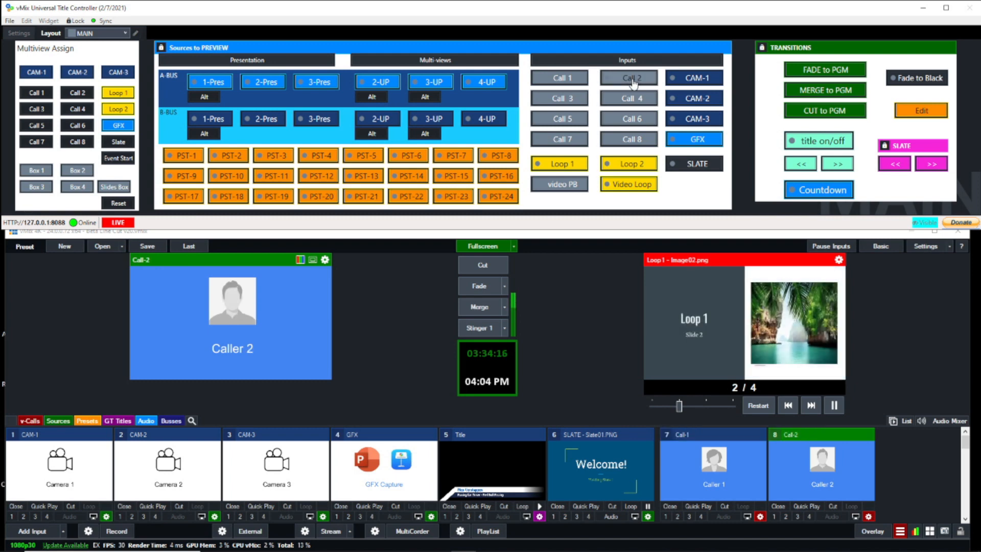
left_click(559, 80)
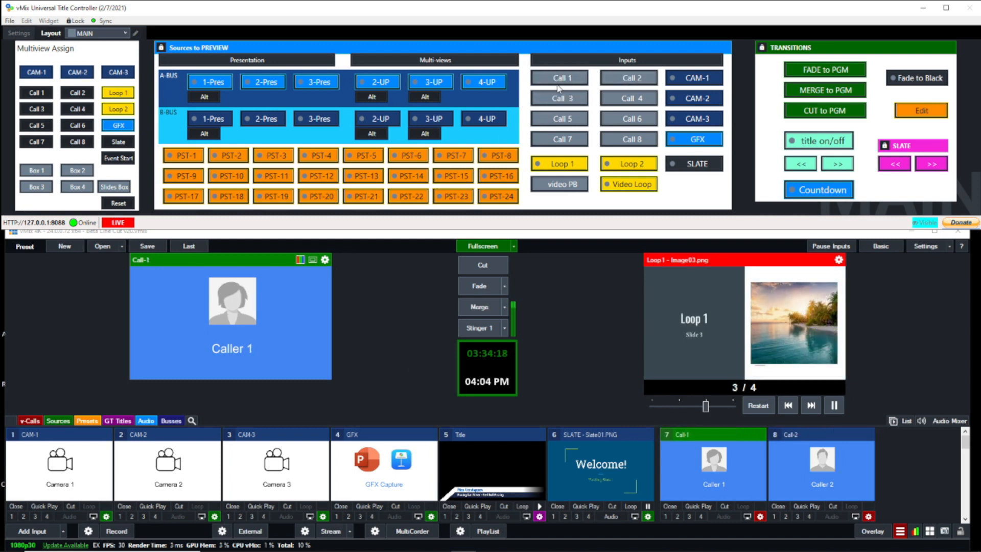
left_click(560, 96)
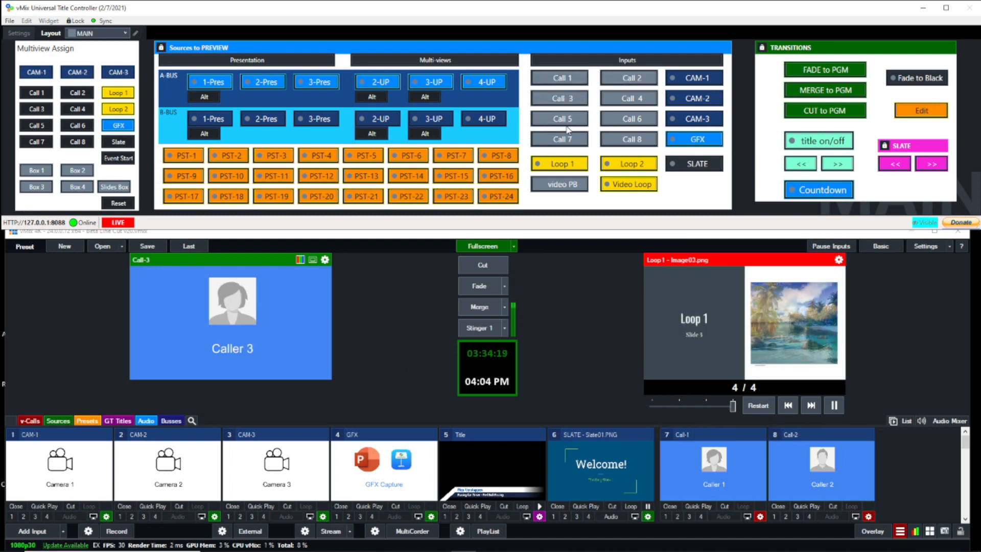
left_click(557, 168)
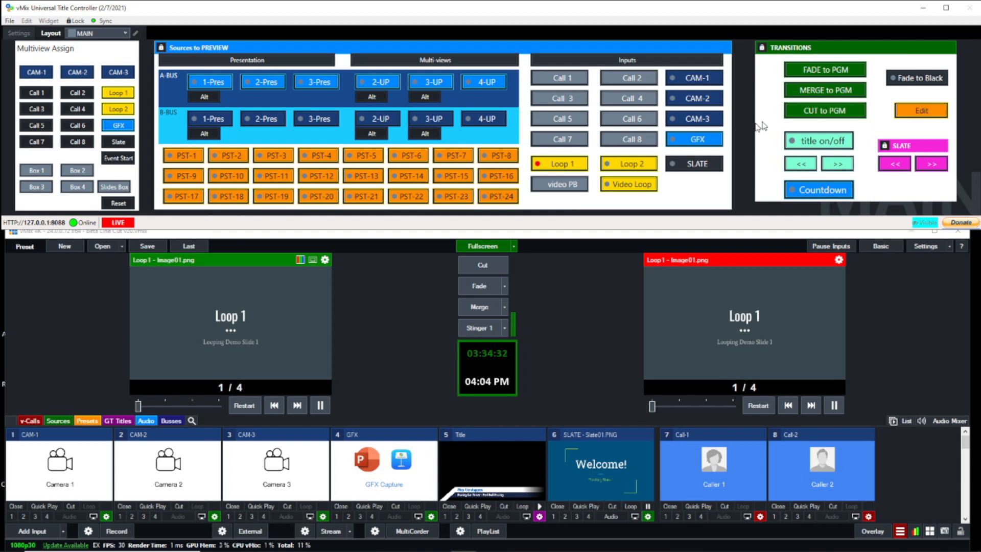
- Send SLATE to preview and fade it to program
left_click(698, 164)
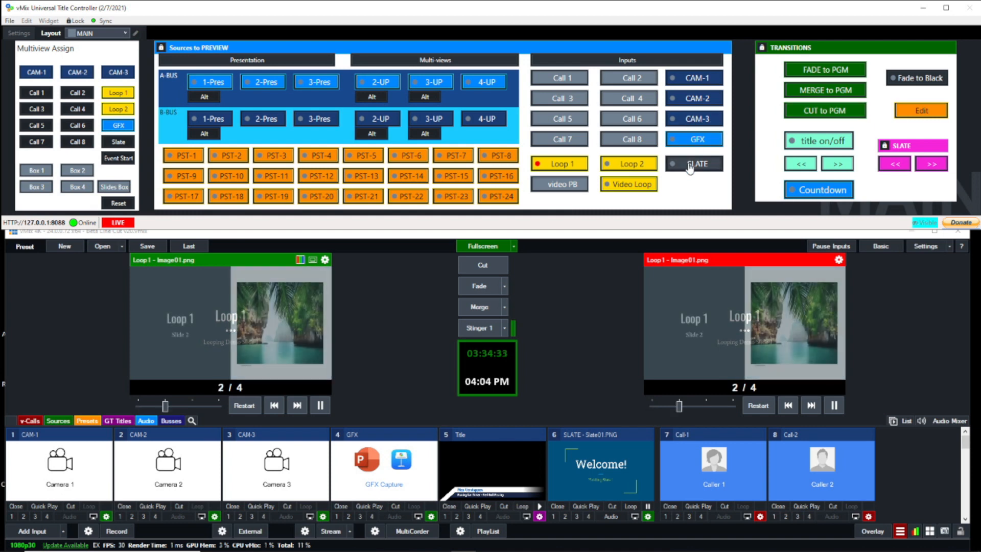
left_click(815, 72)
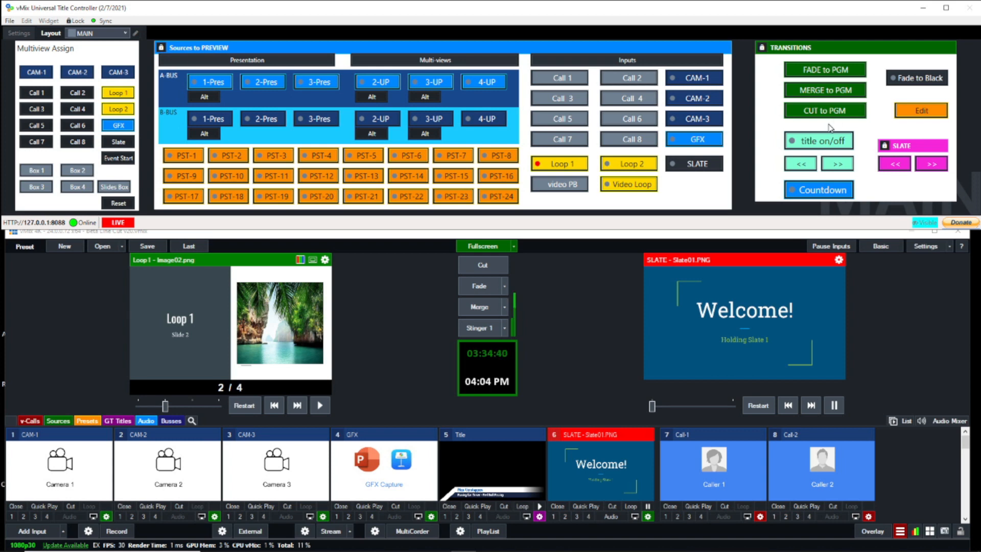
- Show and hide the title overlay, and show and hide the event countdown, over the program slate
left_click(831, 150)
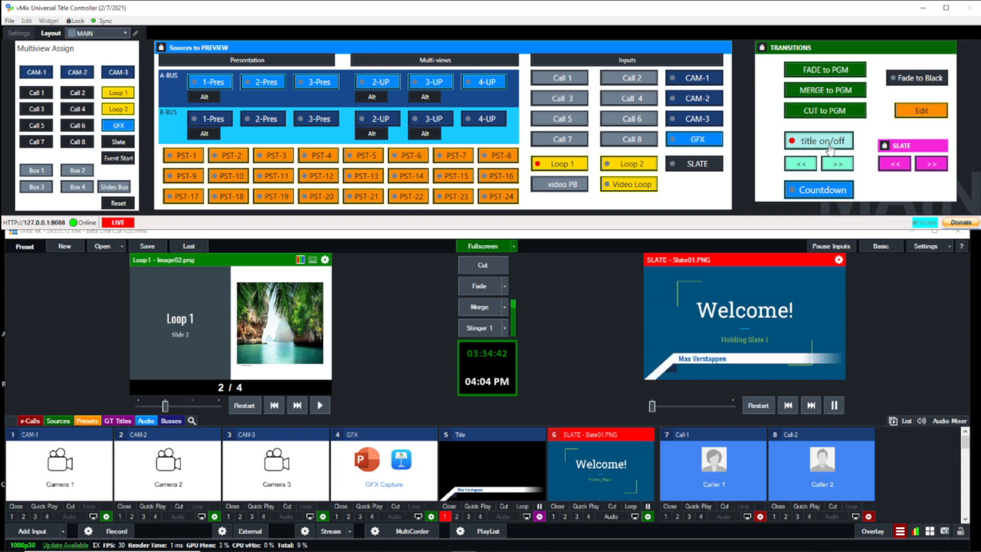
left_click(831, 149)
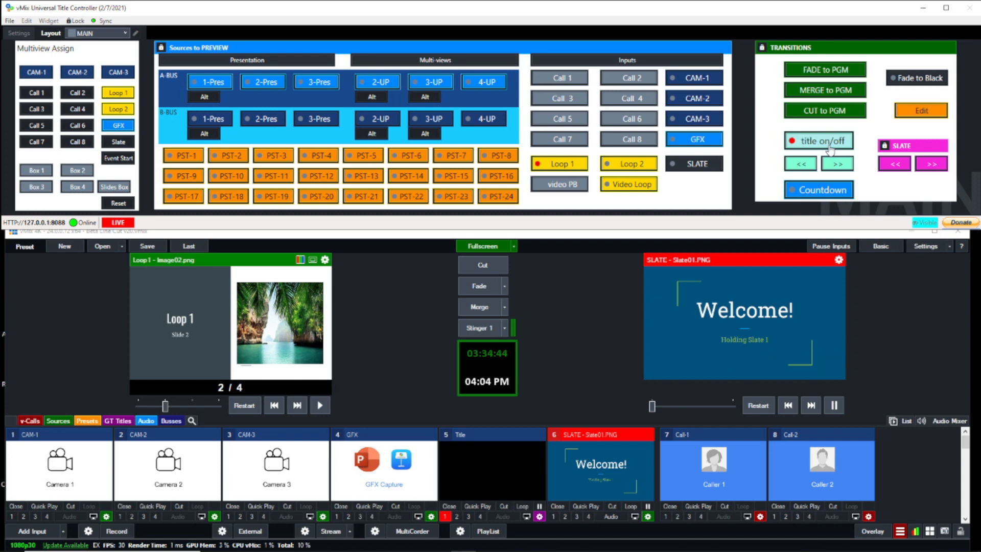
left_click(835, 194)
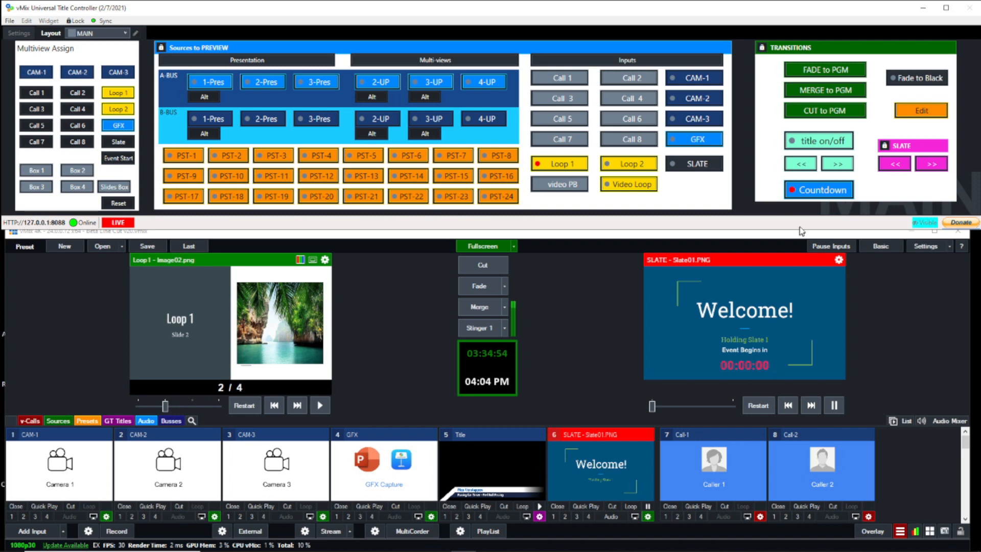
left_click(817, 196)
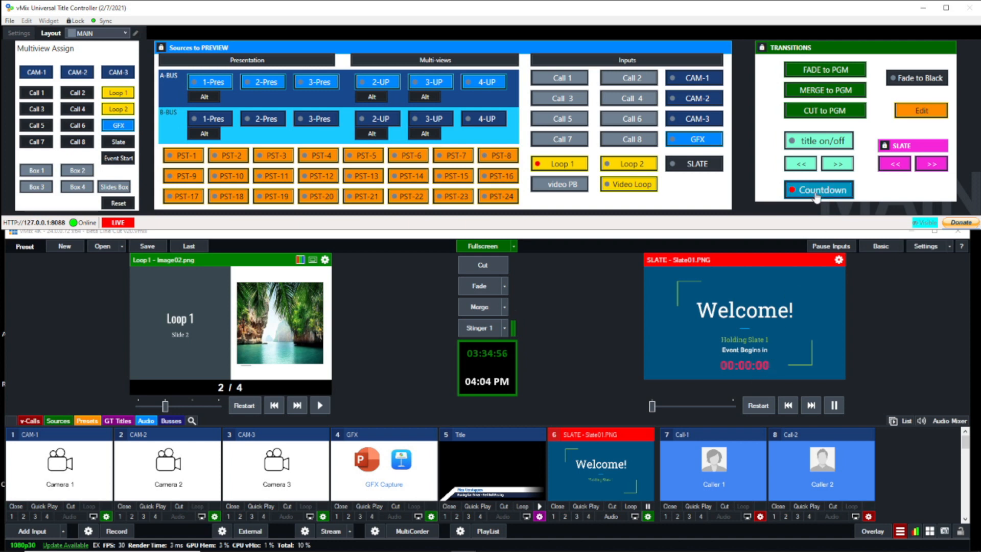
- Show the title overlay over the program slate and advance it to the next preset title
left_click(814, 143)
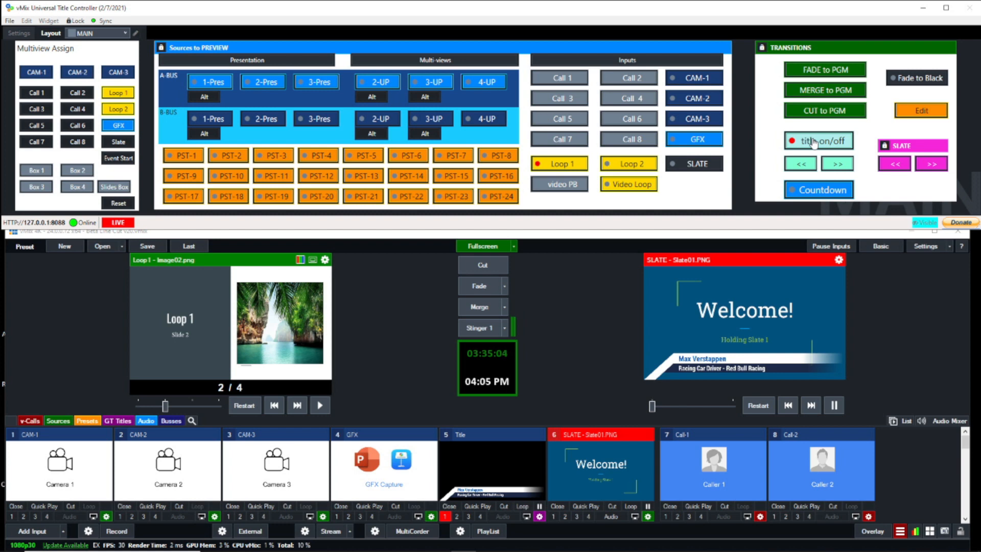
left_click(838, 164)
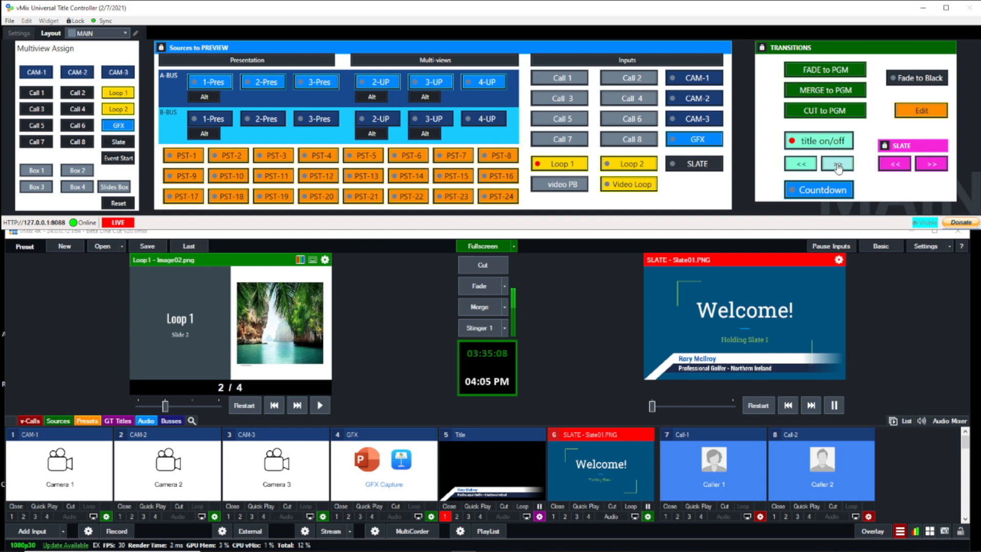
left_click(816, 169)
left_click(840, 167)
- Open the title edit page, sync its fields with vMix, and replace "Professional" with "Good" in the title's description
left_click(923, 112)
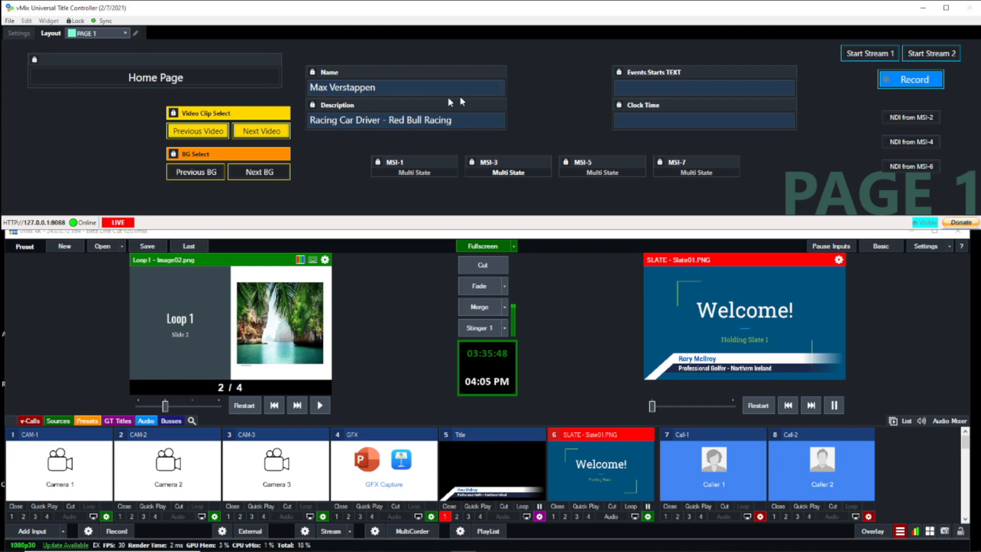
left_click(105, 21)
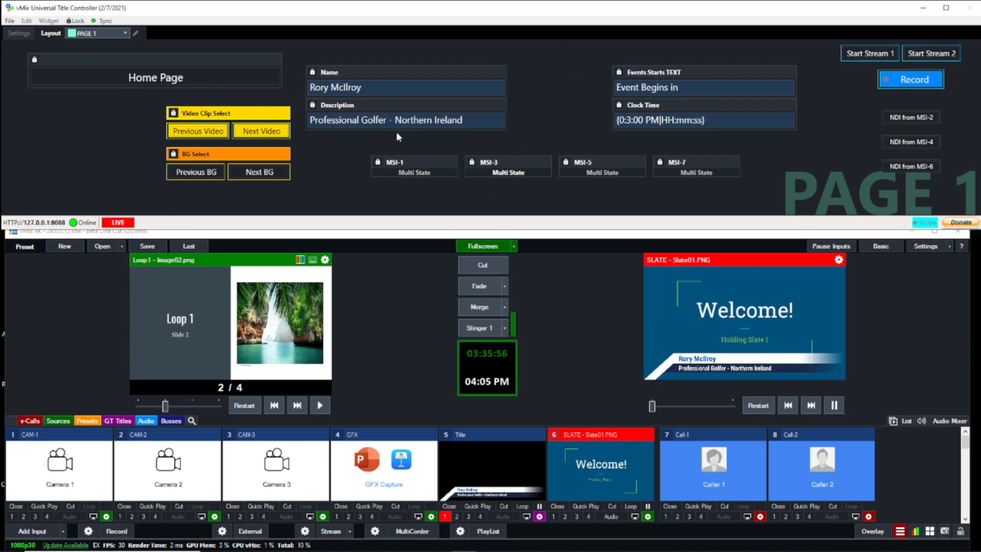
left_click(359, 122)
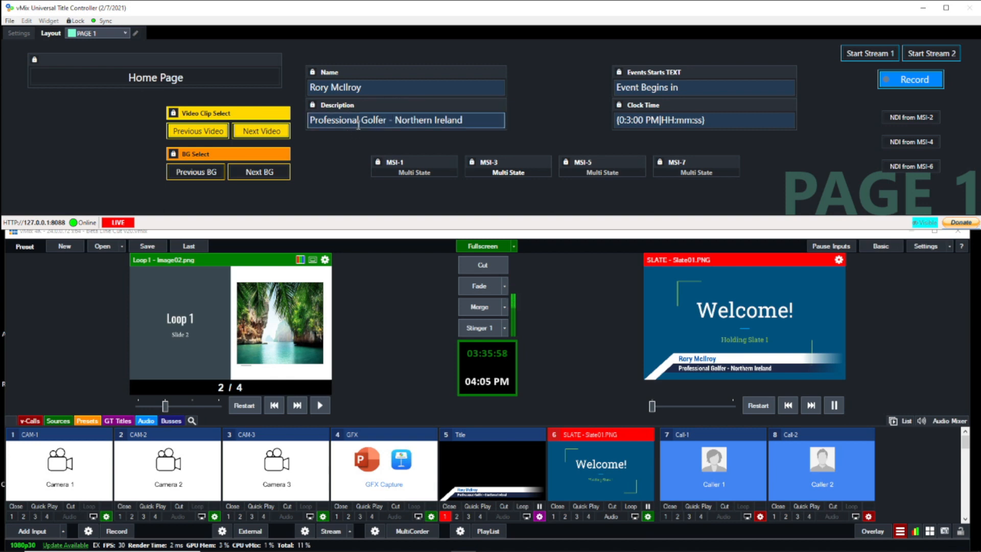
key("BackSpace")
key("BackSpace")
key("BackSpace")
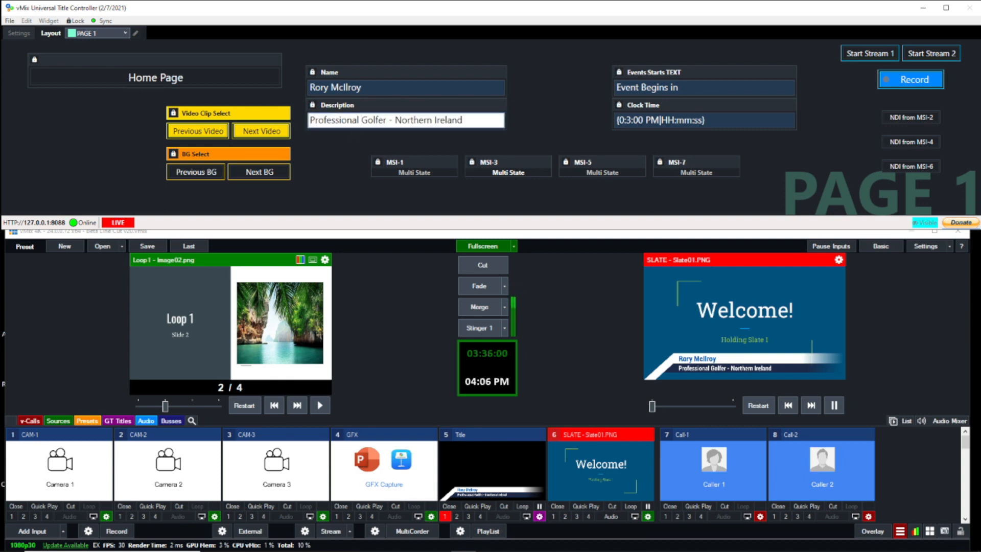
key("BackSpace")
key("BackSpace")
key("BackSpace")
key("BackSpace")
key("BackSpace")
key("BackSpace")
key("BackSpace")
key("BackSpace")
key("BackSpace")
key("BackSpace")
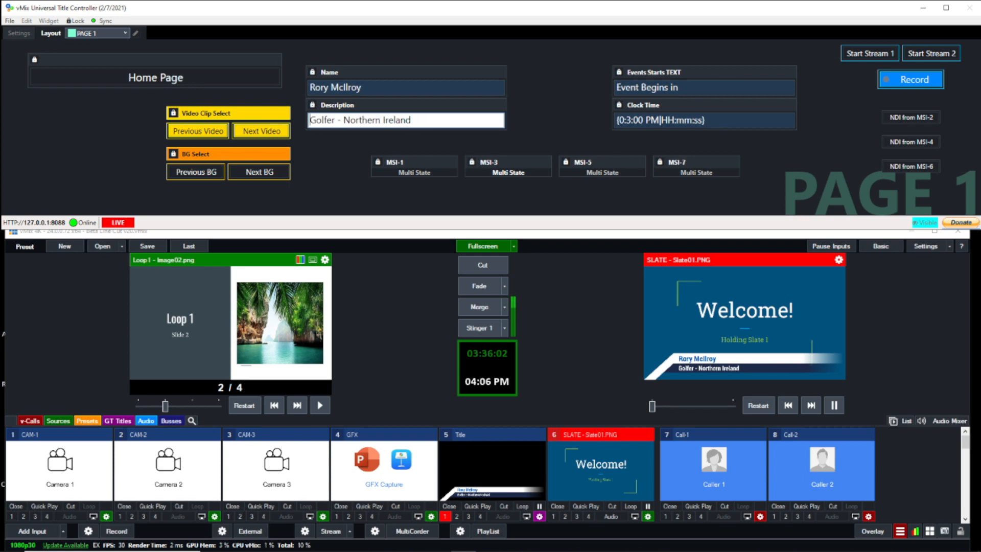
type("G")
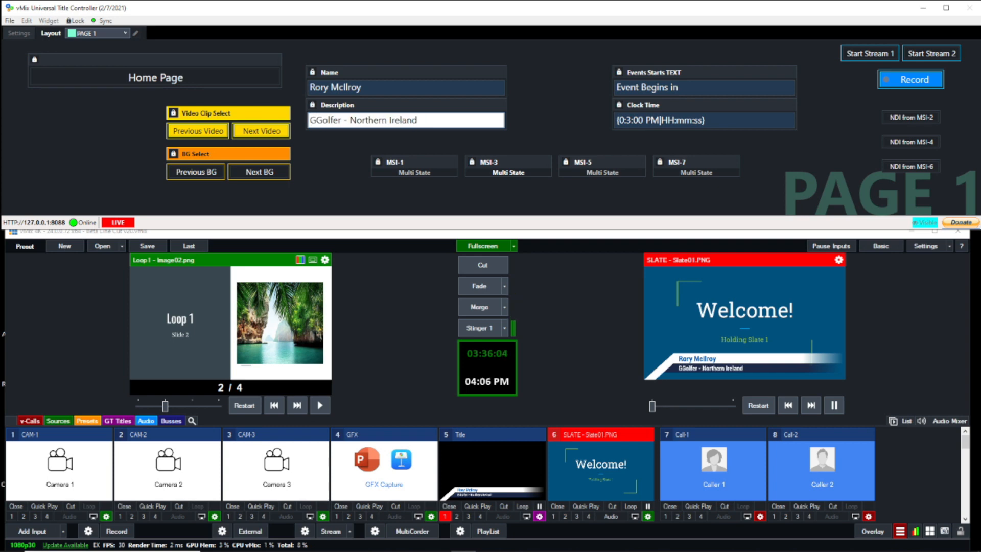
type("ood")
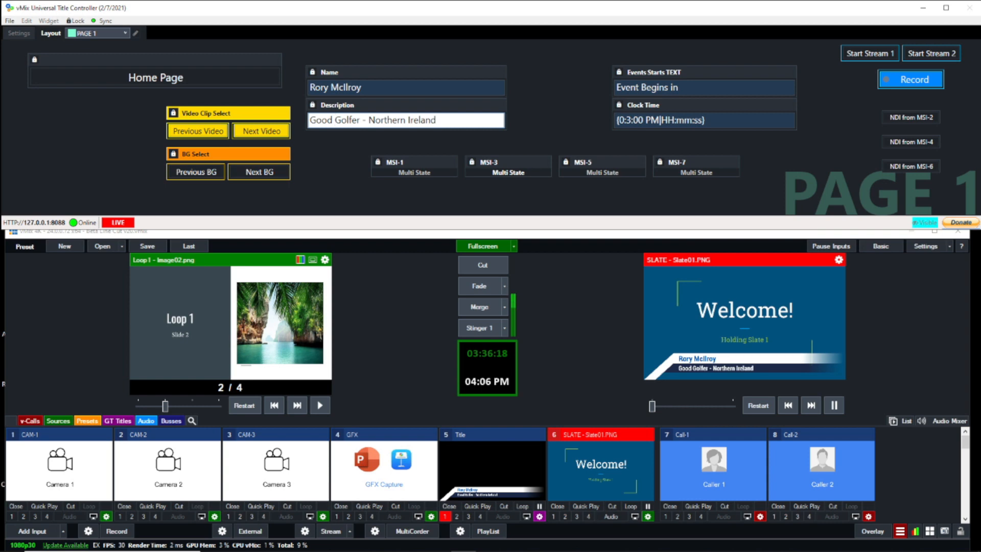
- Return to the MAIN page and switch the title overlay to the previous preset and forward to the next one again
left_click(187, 77)
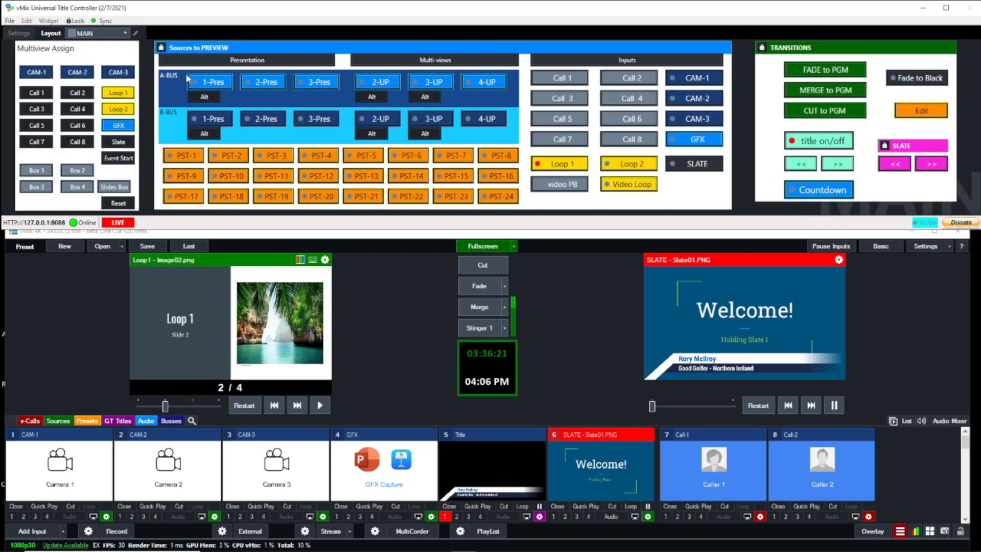
left_click(795, 167)
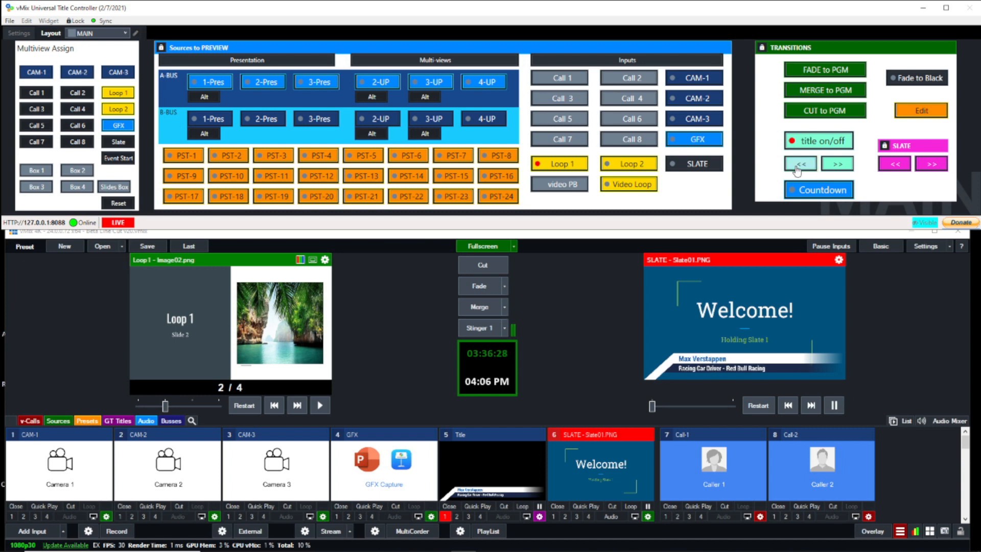
left_click(839, 164)
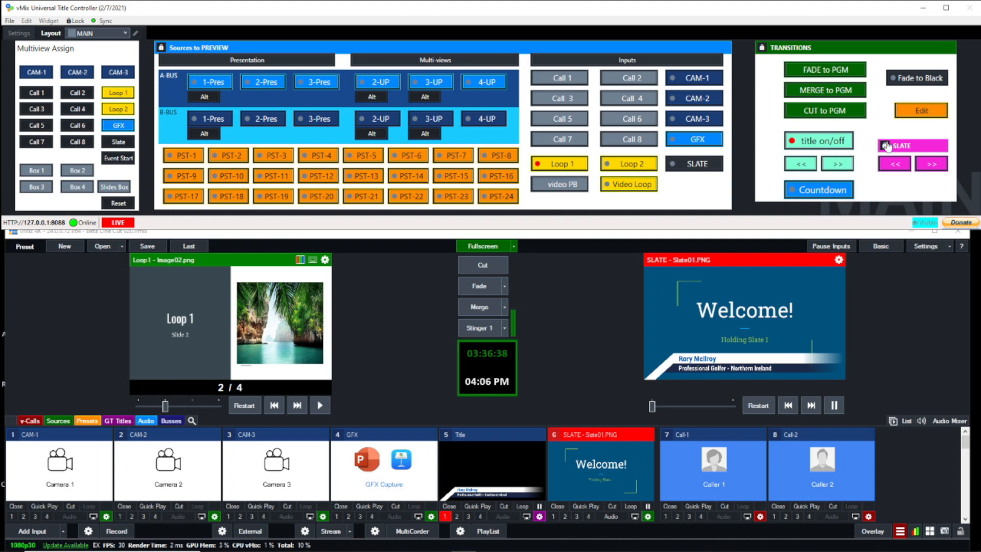
- Look at the edit page, return to the MAIN page, hide the title overlay and show the event countdown
left_click(929, 115)
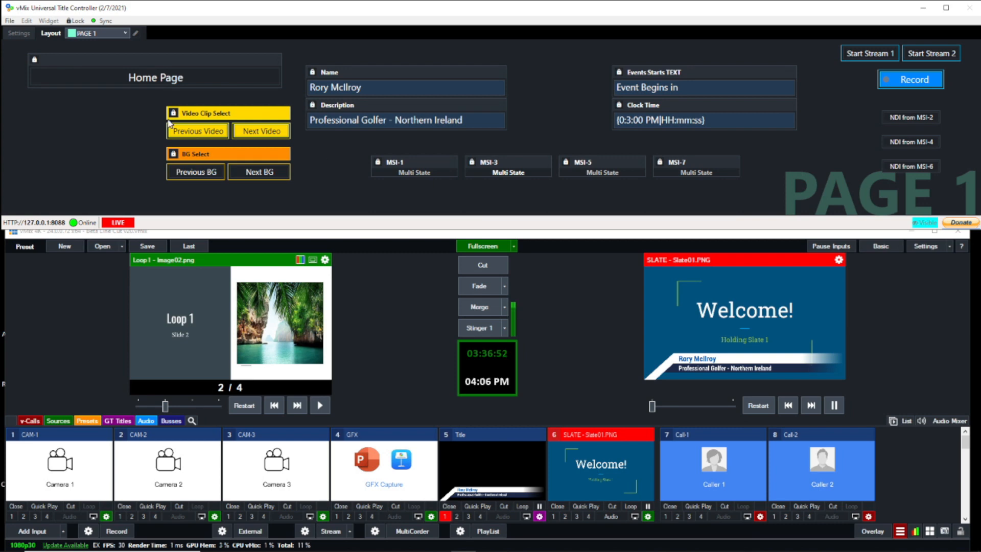
left_click(142, 78)
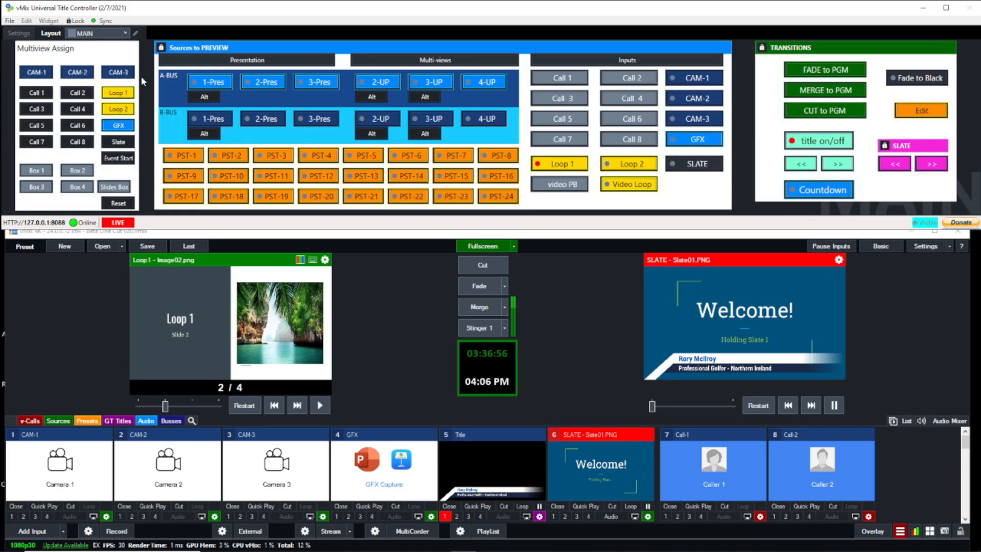
left_click(793, 142)
left_click(816, 187)
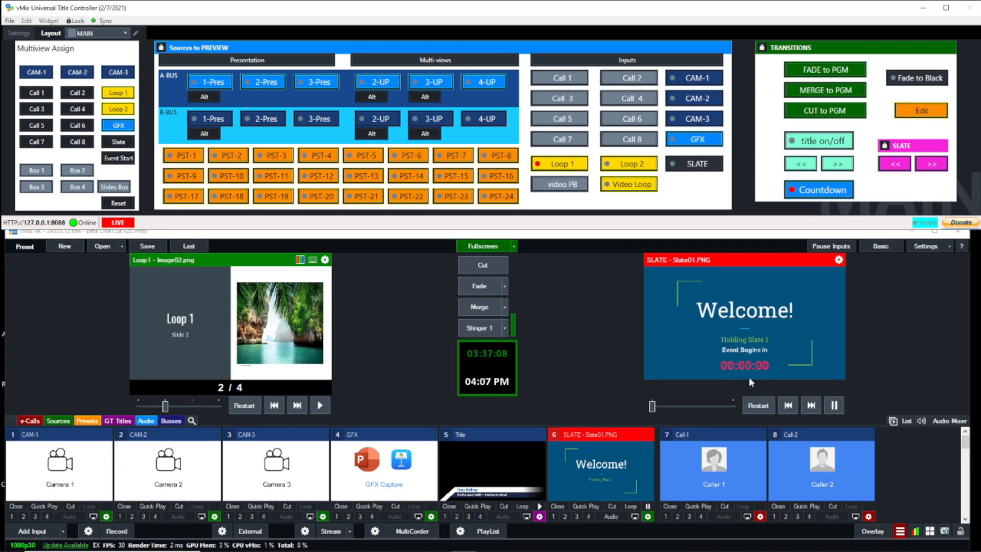
- On the edit page, set the countdown's clock time to 5:00 PM and extend its text to "Event Begins in about"
left_click(926, 115)
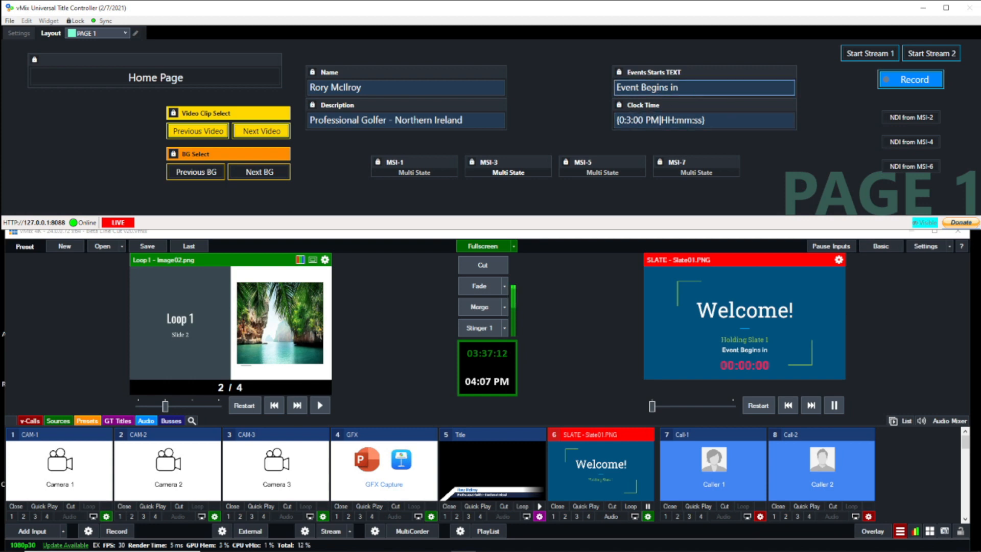
left_click(641, 118)
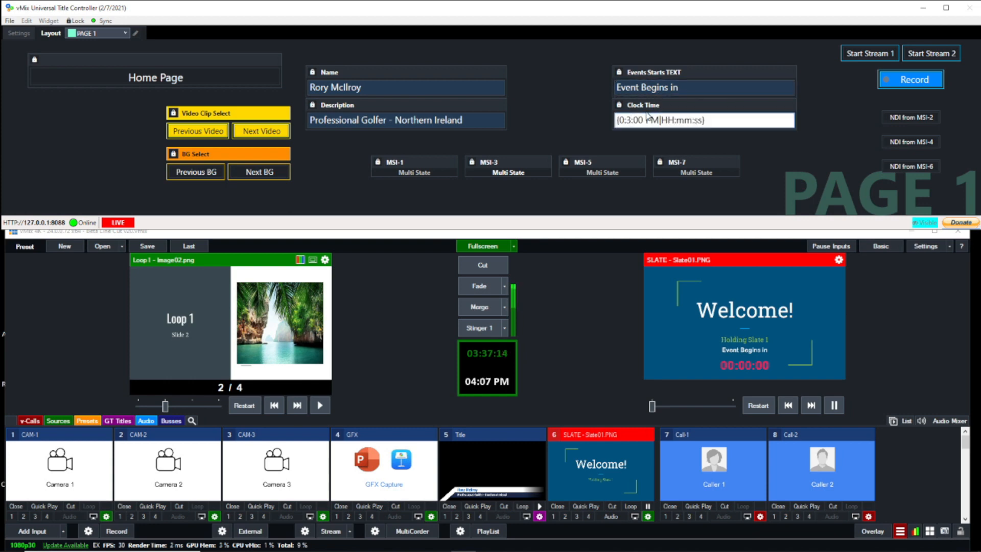
key("BackSpace")
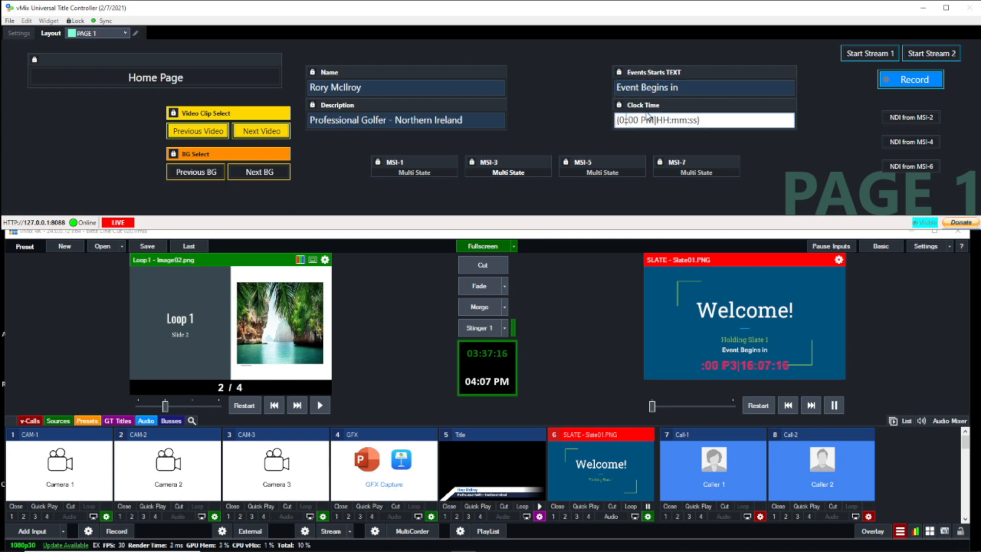
type("5")
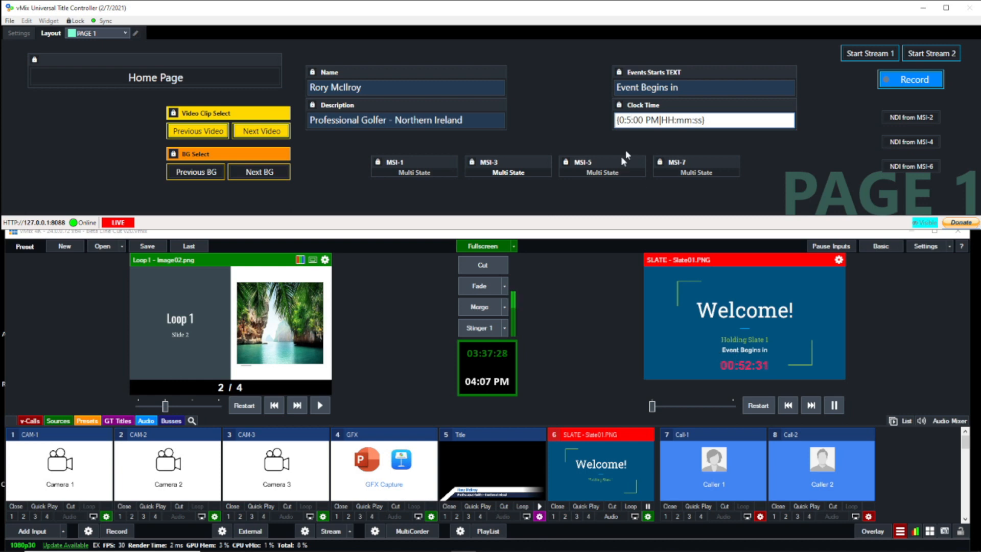
left_click(696, 90)
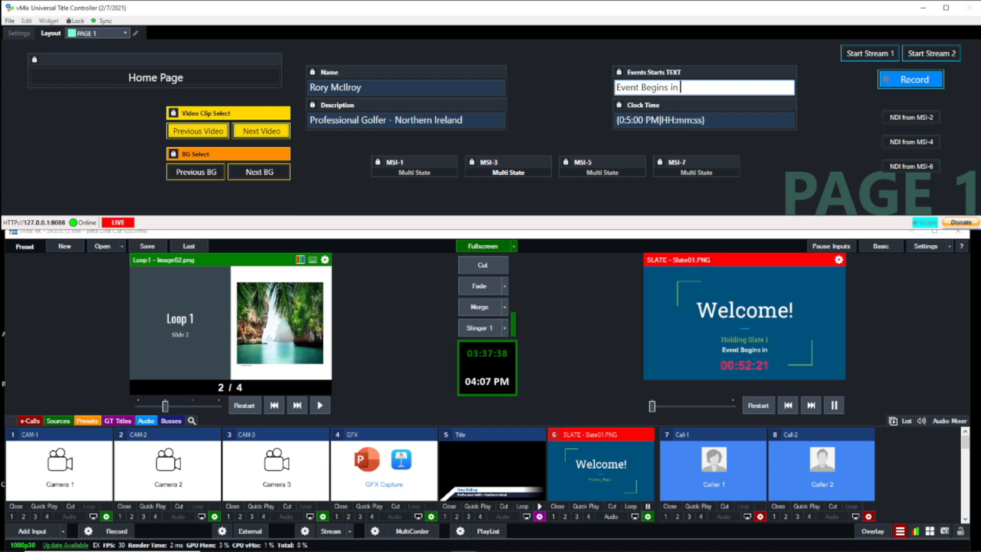
type("about")
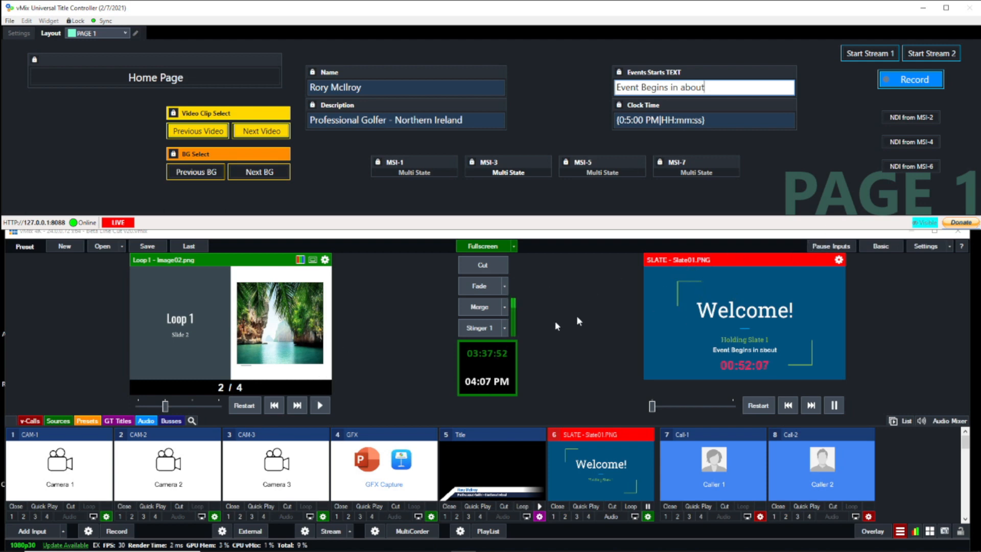
- Preview the A-BUS 1-Pres layout from the MAIN page, and cycle its background backward and forward from the edit page
left_click(193, 79)
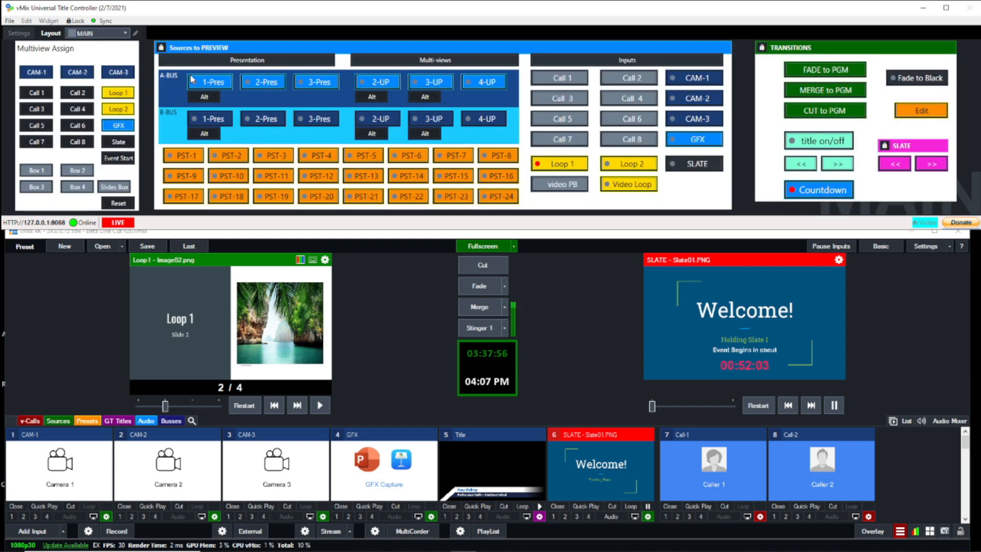
left_click(221, 84)
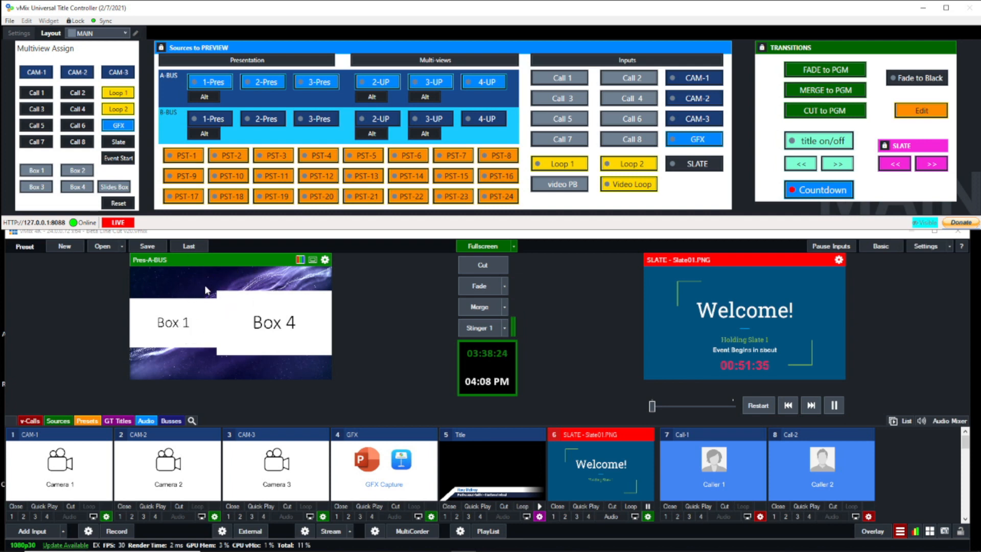
left_click(934, 112)
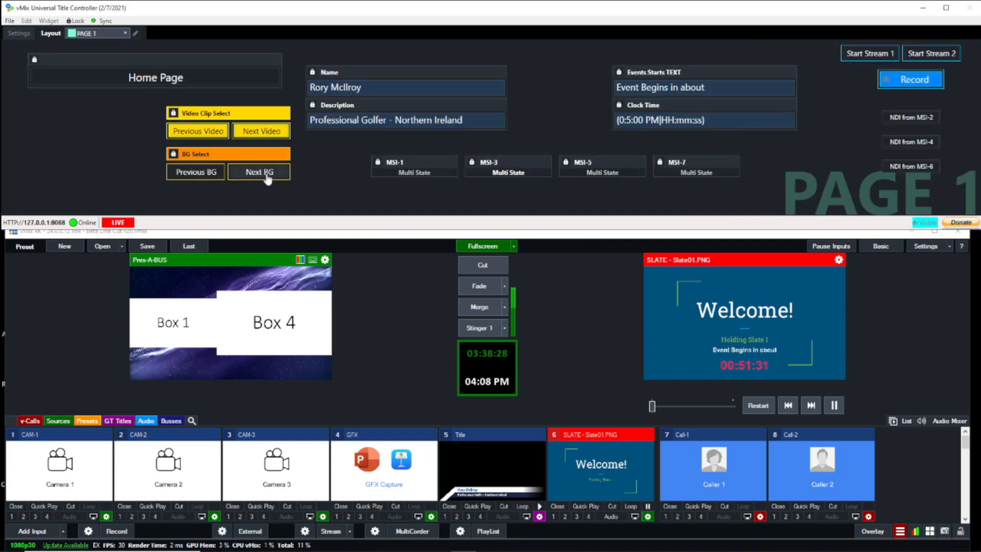
left_click(216, 177)
left_click(217, 177)
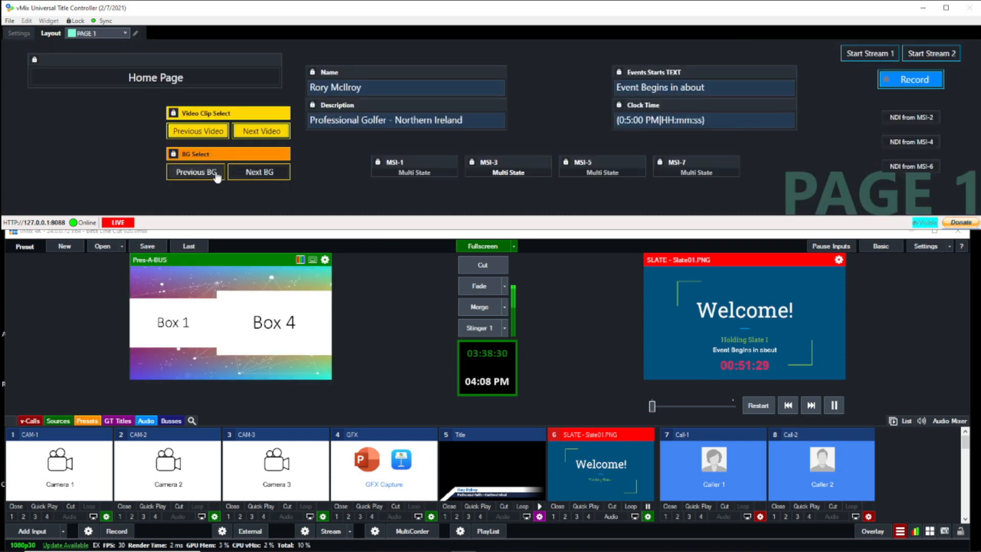
left_click(217, 177)
left_click(217, 177)
left_click(249, 176)
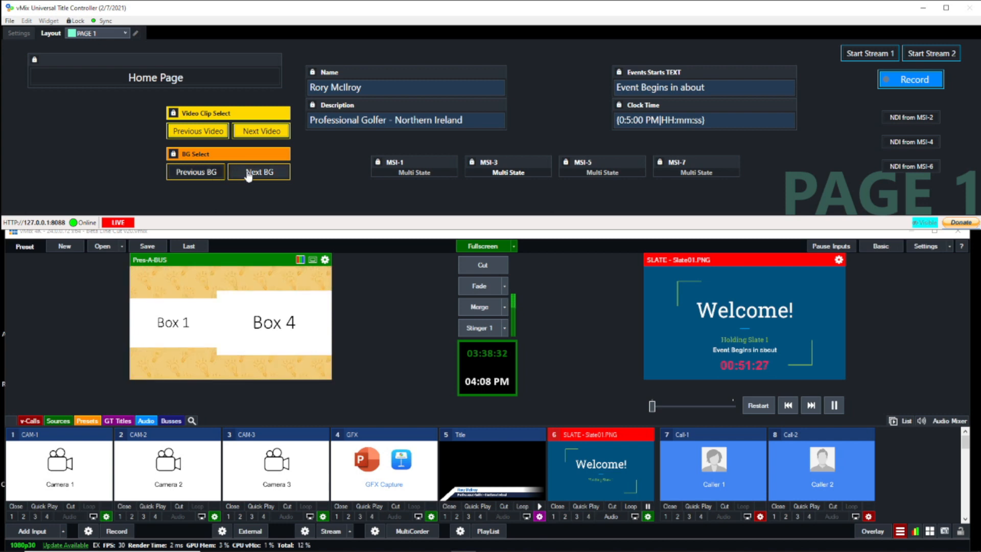
left_click(249, 176)
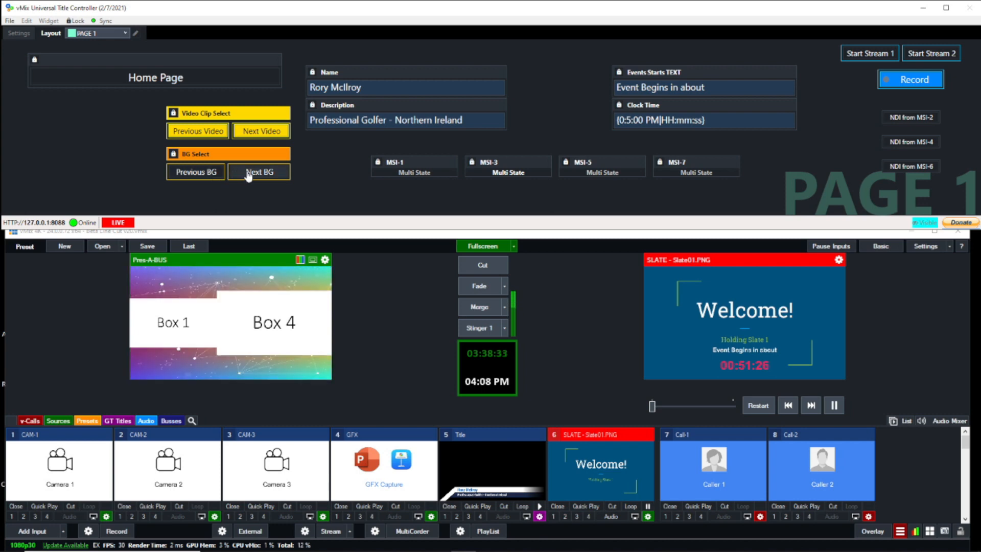
- Display the BG input's image list in vMix, and switch the background forward to BG-09.PNG and back to BG-08.PNG
left_click(907, 423)
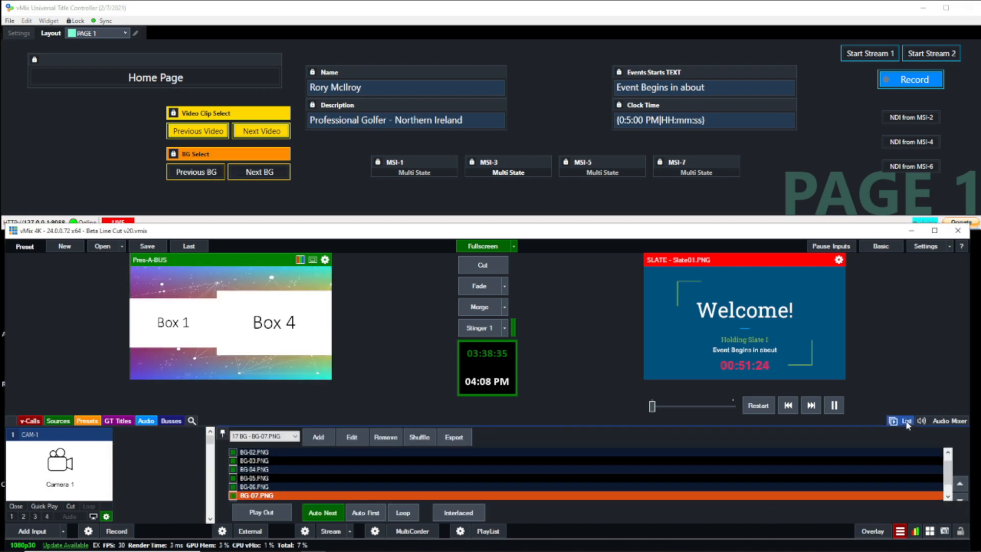
left_click(296, 436)
left_click(275, 458)
left_click_drag(948, 474, 949, 493)
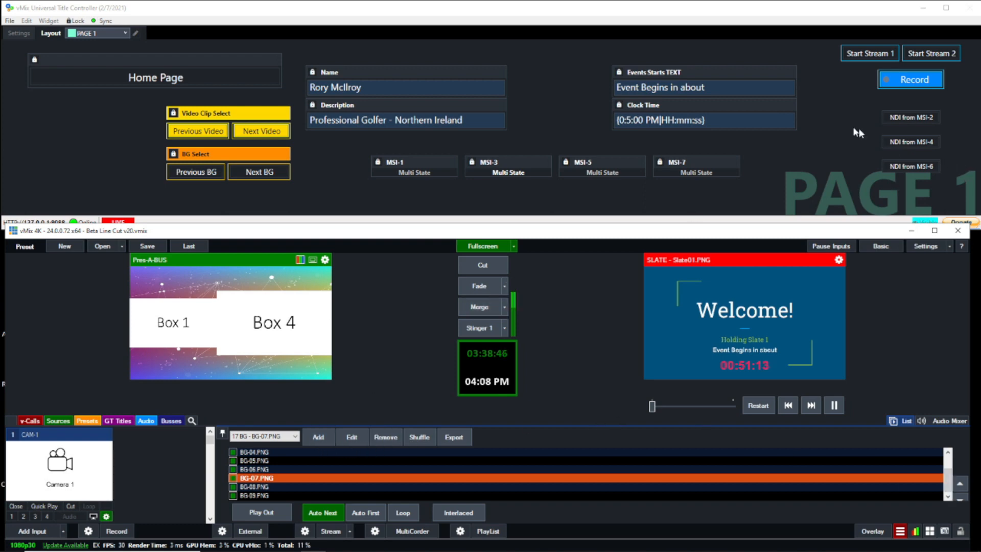
left_click(268, 173)
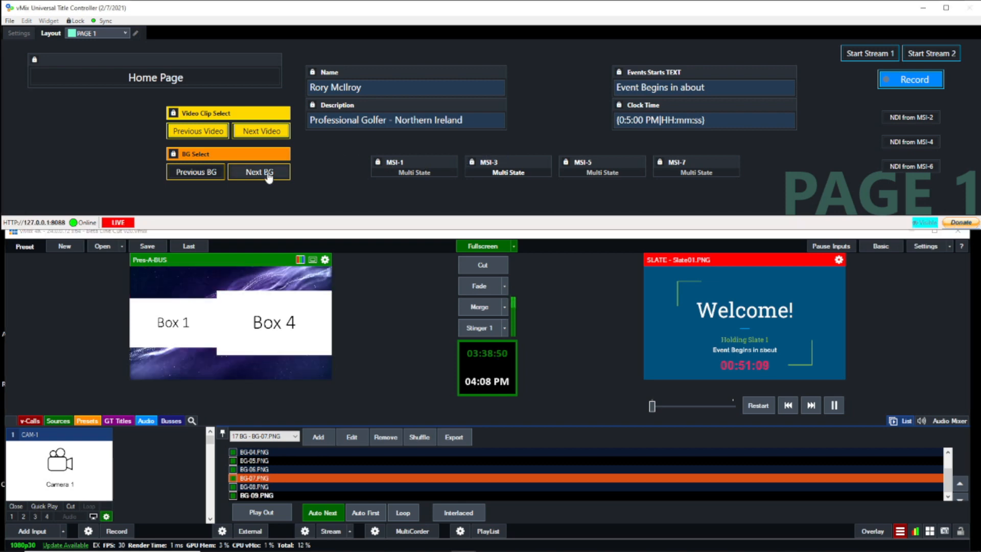
left_click(211, 174)
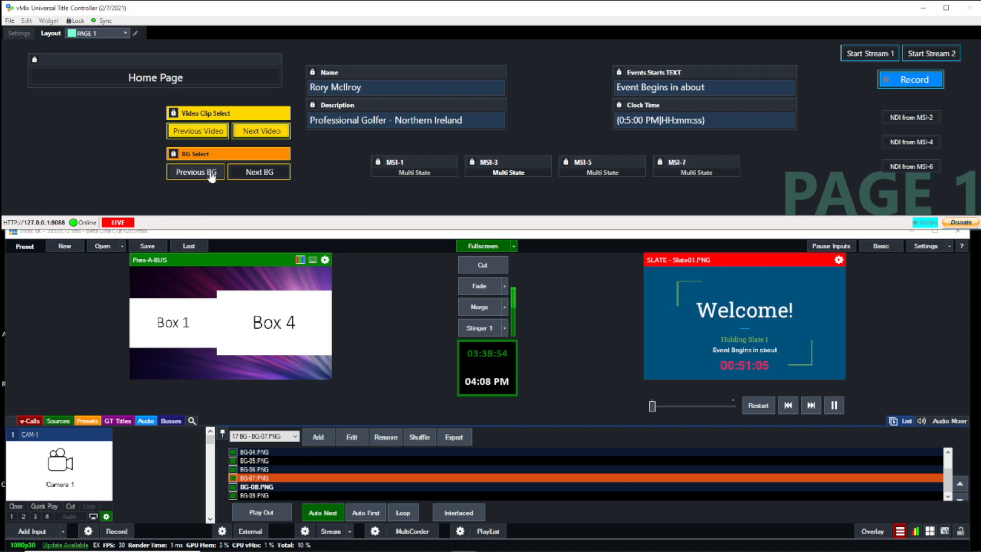
- Preview the video PB source from the MAIN page and display the Video PB input's clip list in vMix
left_click(144, 82)
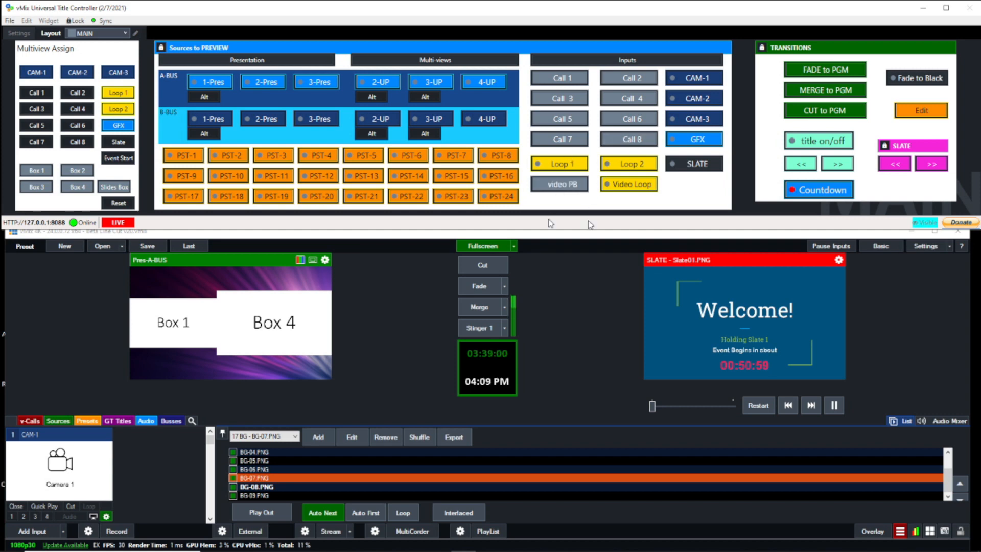
left_click(579, 187)
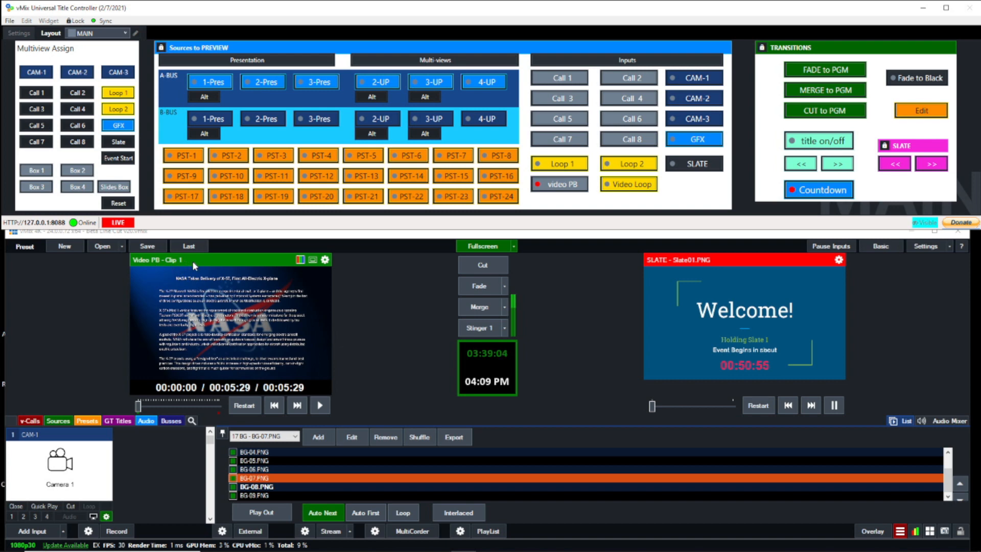
left_click(295, 437)
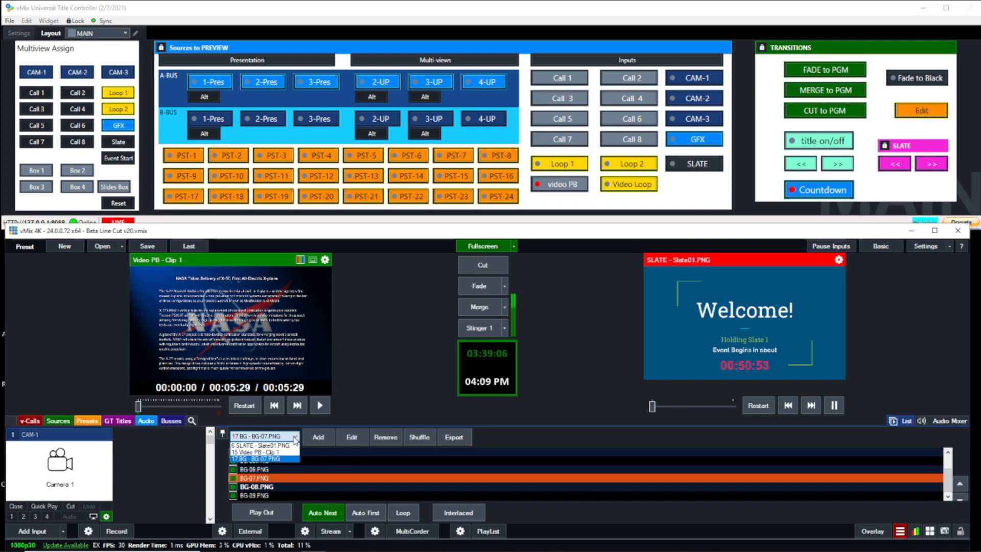
left_click(295, 445)
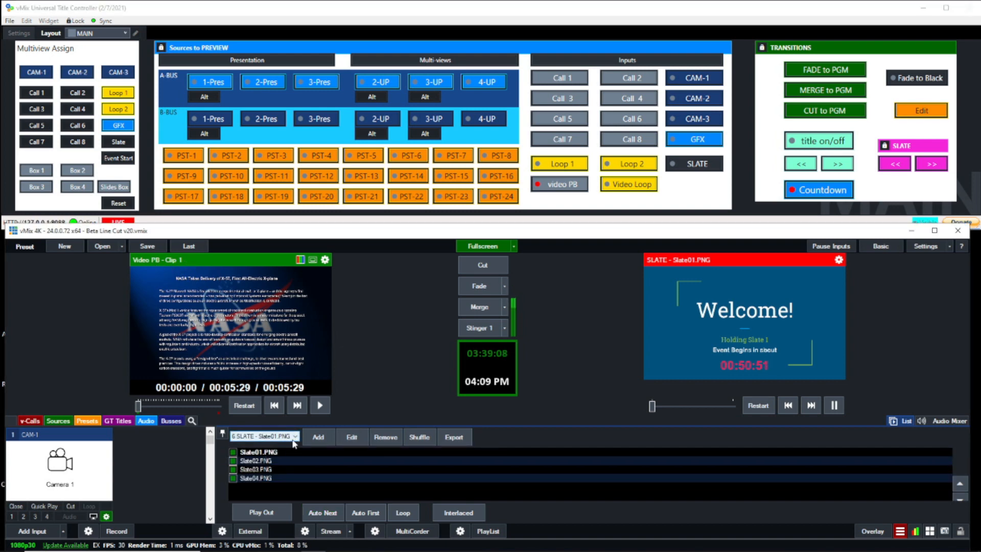
left_click(295, 437)
left_click(247, 459)
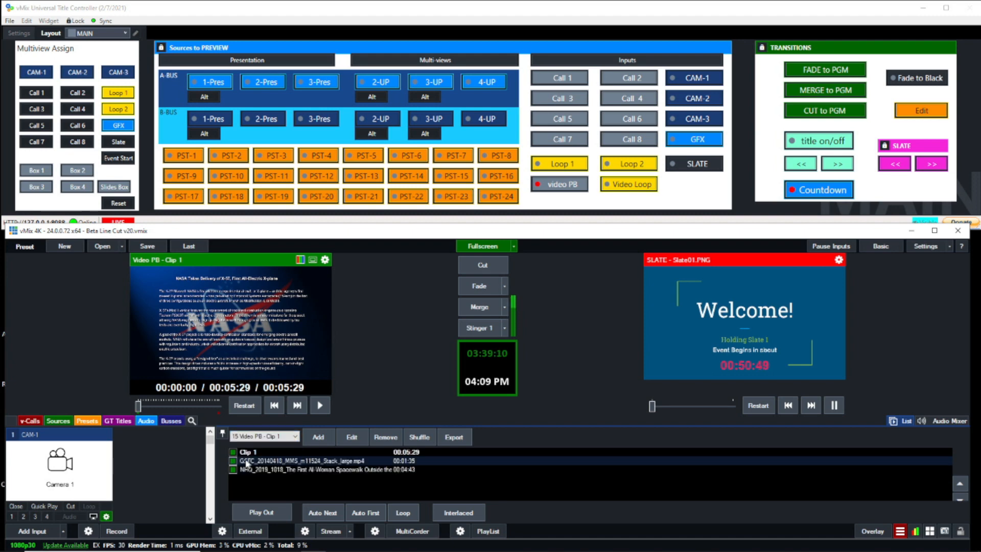
- Rename the GSFC_20140418 clip in the Video PB list as "Clip 2"
left_click(359, 463)
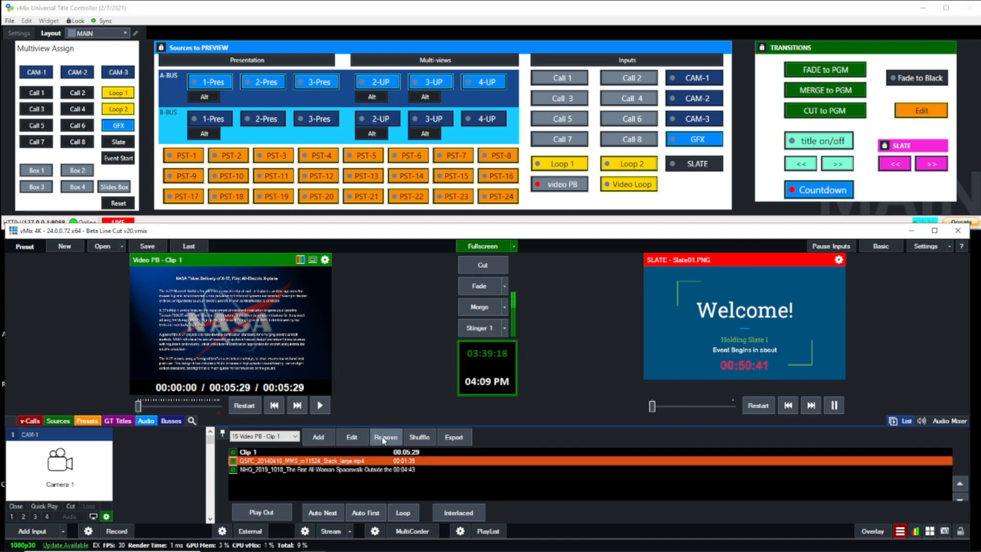
left_click(352, 437)
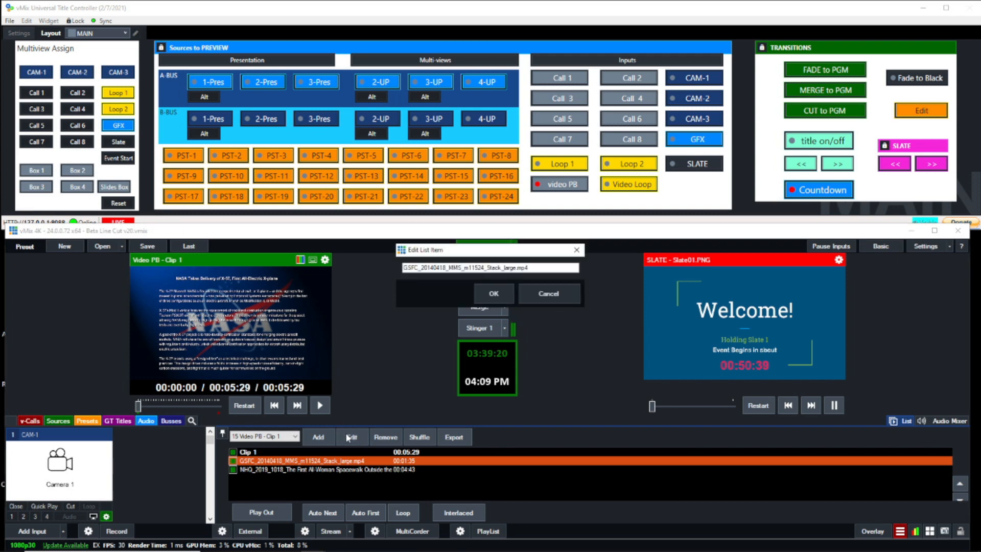
left_click_drag(543, 267, 362, 265)
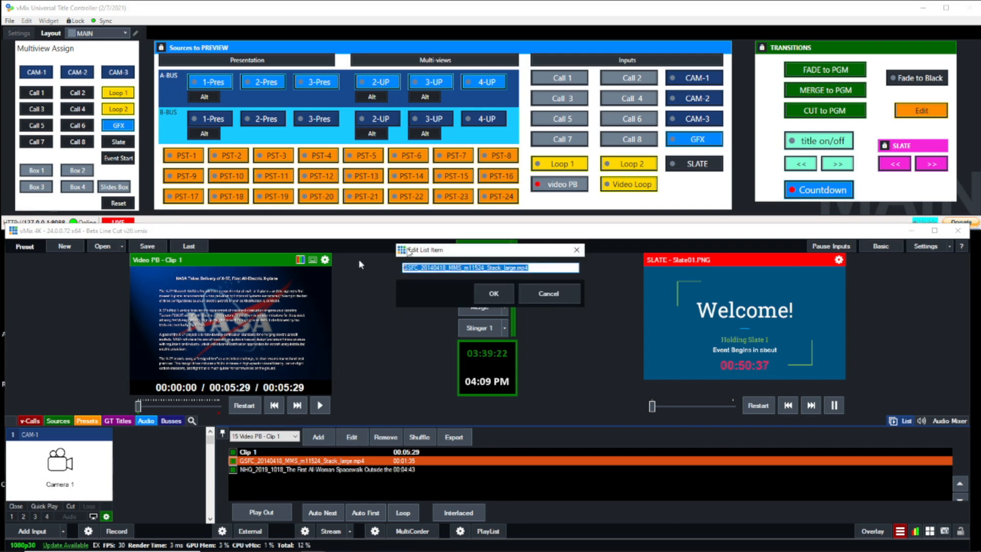
type("Cl")
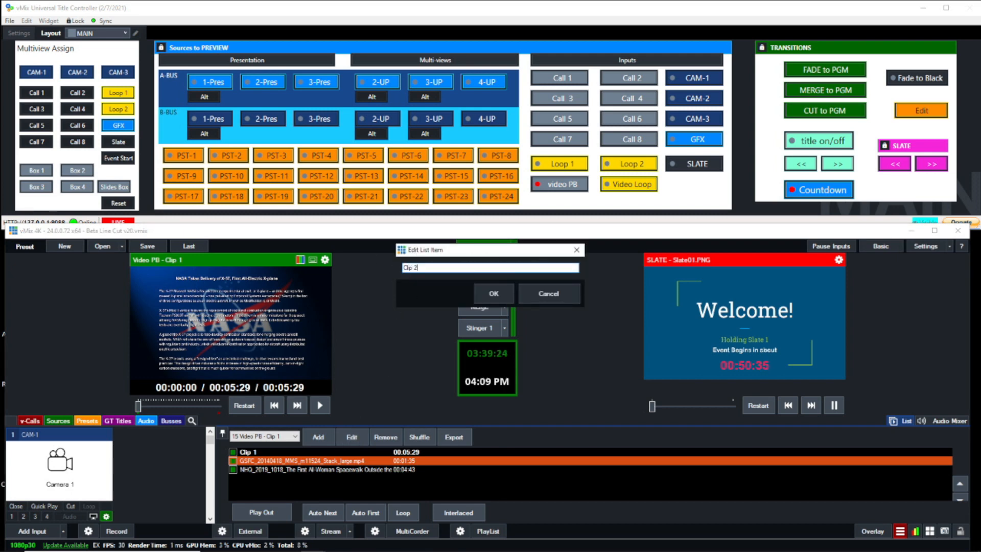
type("ip 2")
left_click(494, 293)
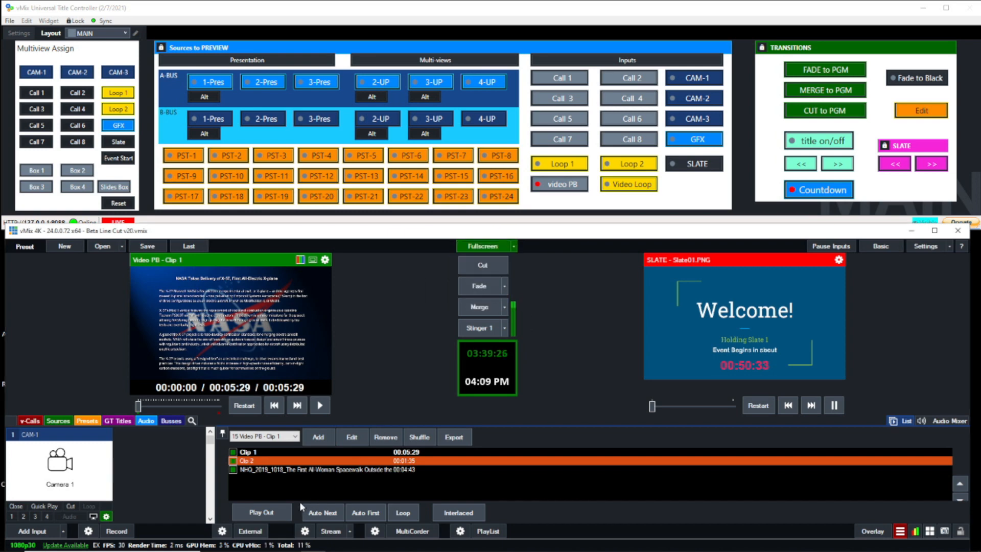
left_click(289, 491)
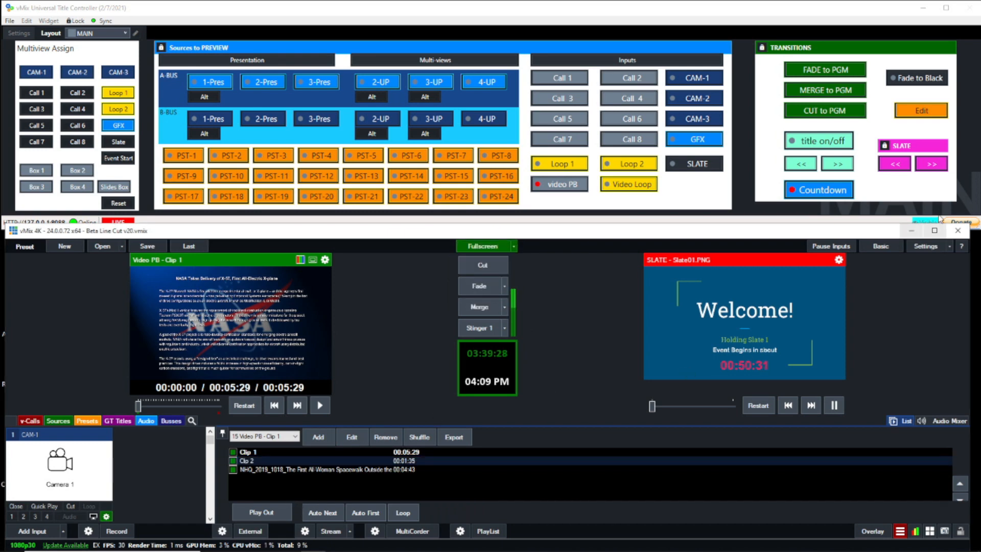
- From the edit page, advance the previewed video through Clip 2 to the spacewalk clip, and return to Clip 2
left_click(914, 116)
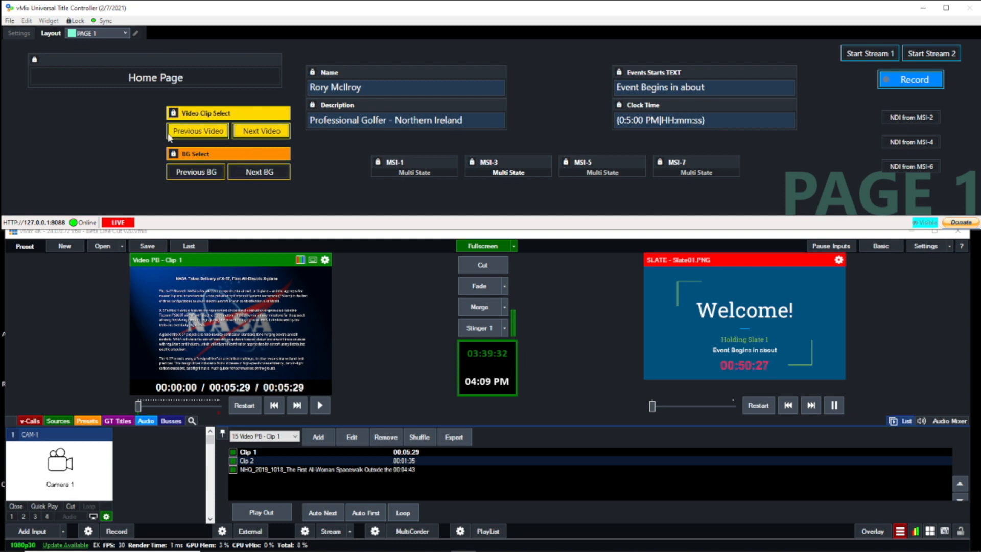
left_click(257, 133)
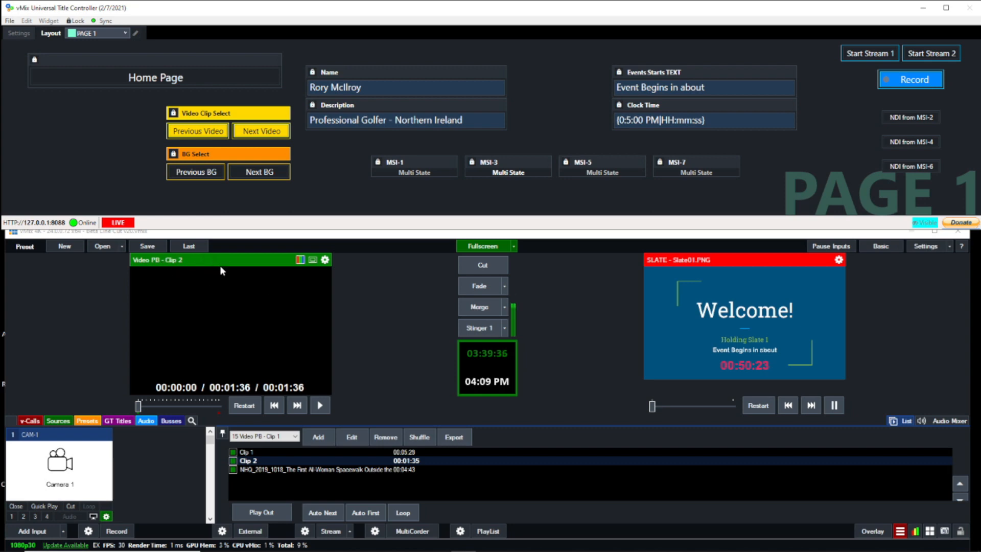
left_click(263, 135)
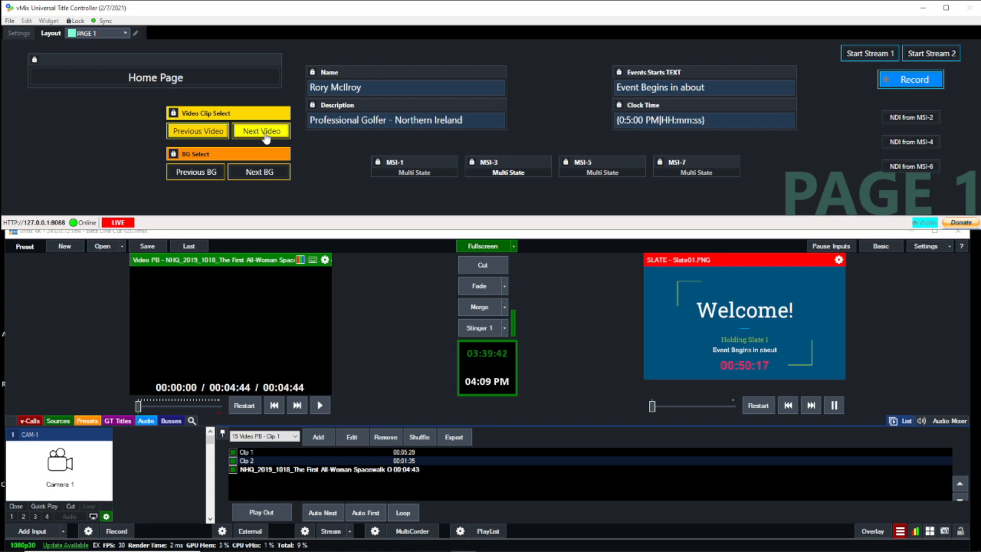
left_click(207, 133)
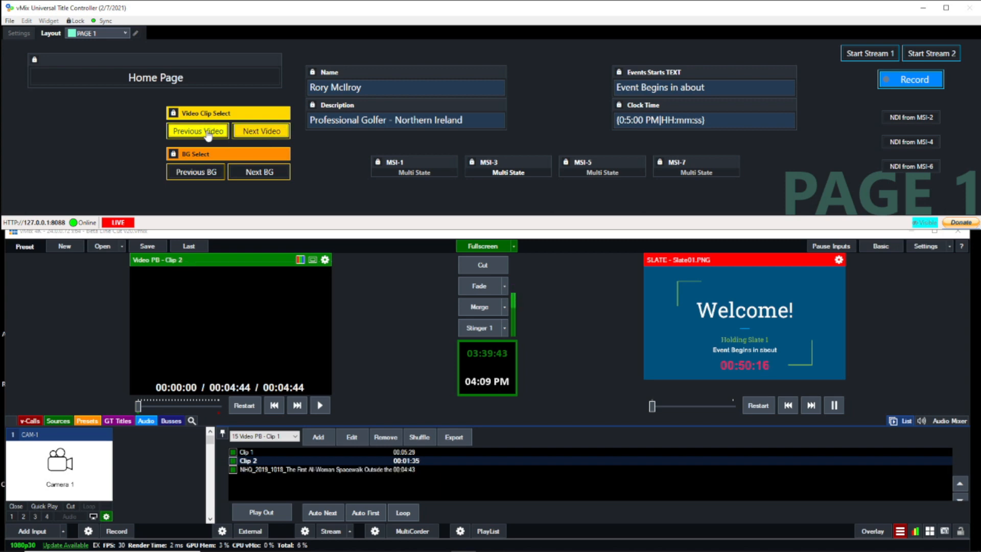
- Advance Video PB to the spacewalk clip and, from the MAIN page, fade it to program and merge back to the slate
left_click(251, 134)
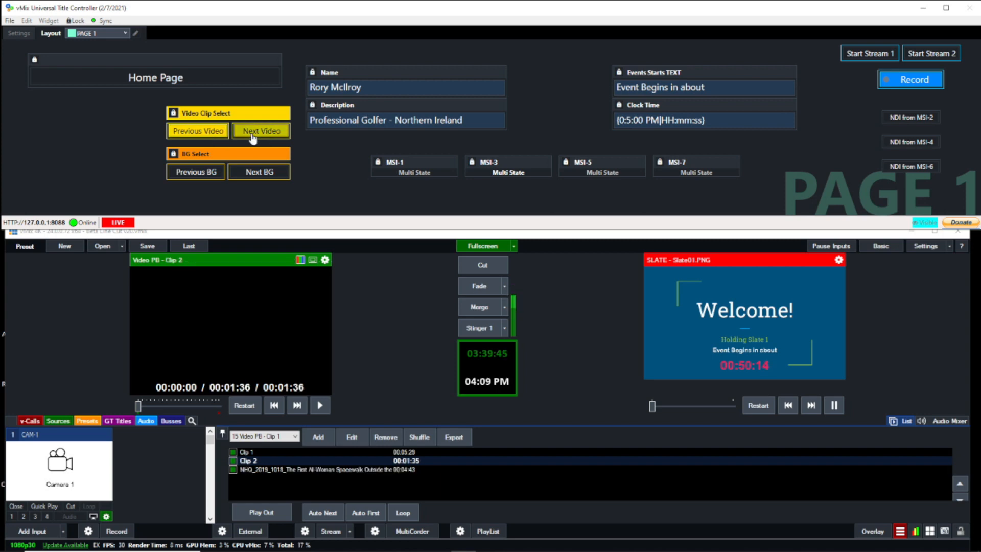
left_click(183, 83)
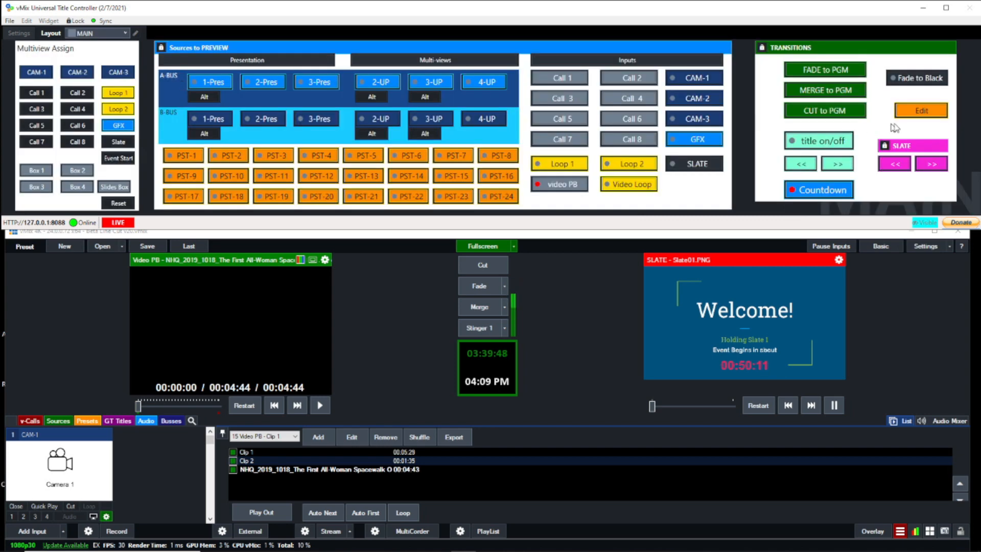
left_click(825, 69)
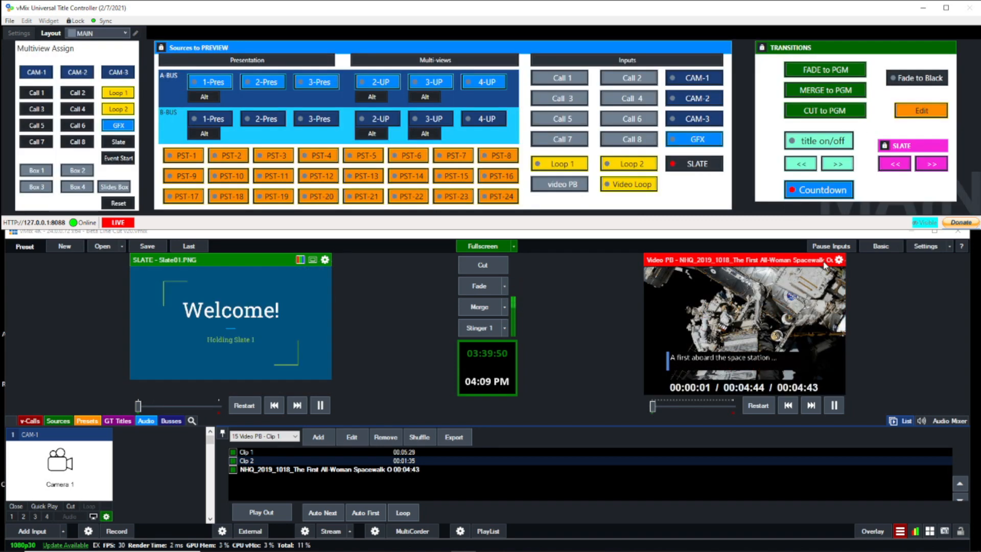
left_click(826, 91)
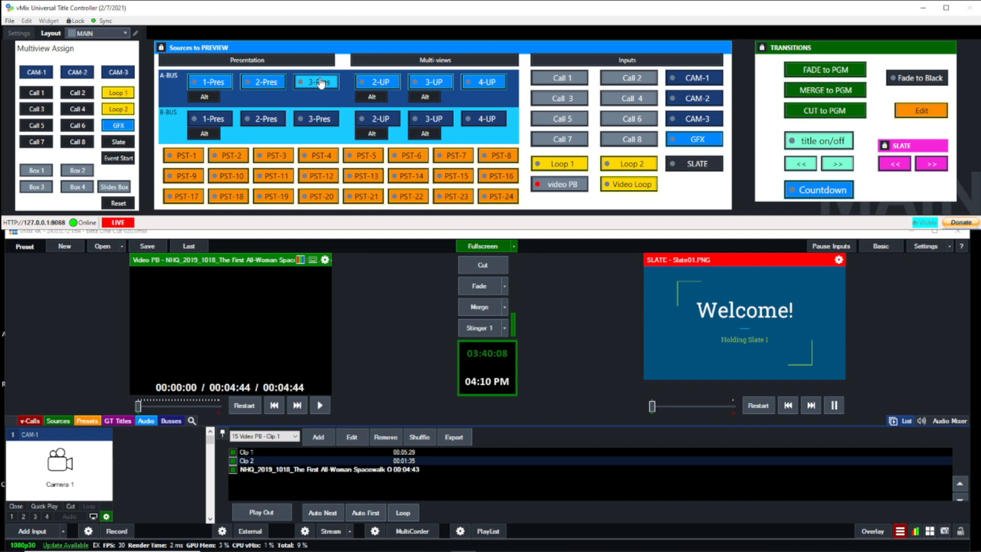
- Preview the A-BUS 1-Pres layout with CAM-1 assigned to Box 1 and GFX to the slides box, and fade it to program
left_click(217, 89)
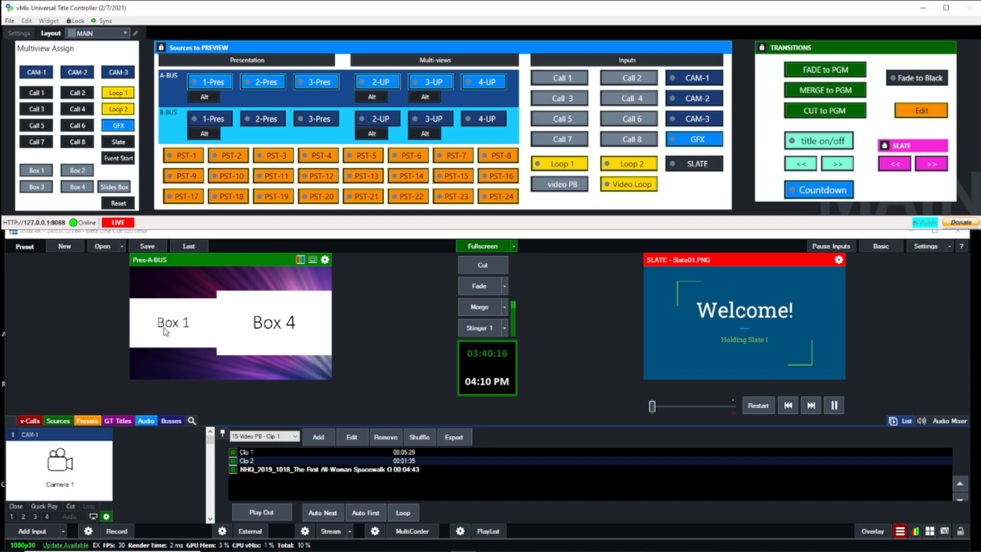
left_click(43, 72)
left_click(41, 167)
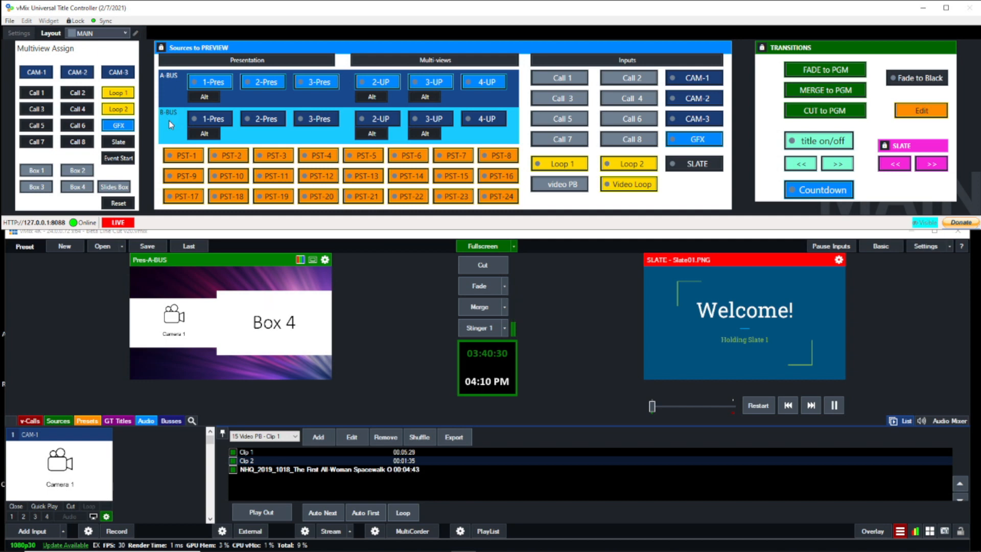
left_click(119, 126)
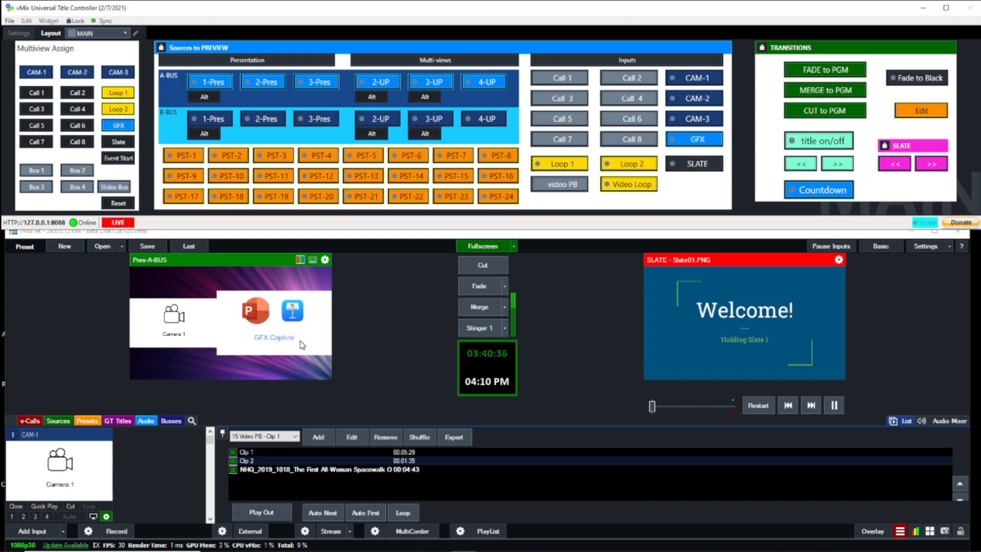
left_click(846, 72)
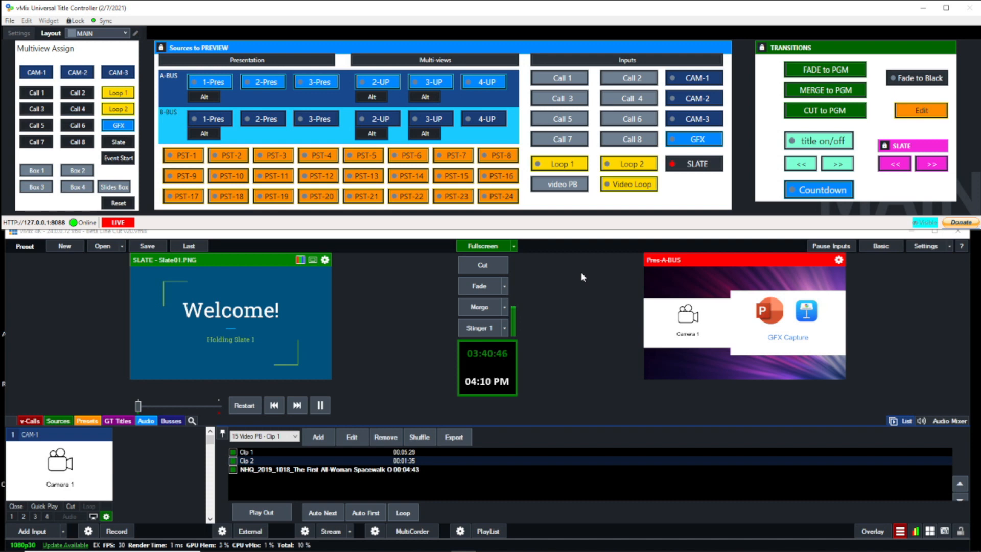
- Preview the A-BUS layouts in sequence: 1-Pres, 2-Pres, 3-Pres, 2-UP, 3-UP and 4-UP
left_click(219, 86)
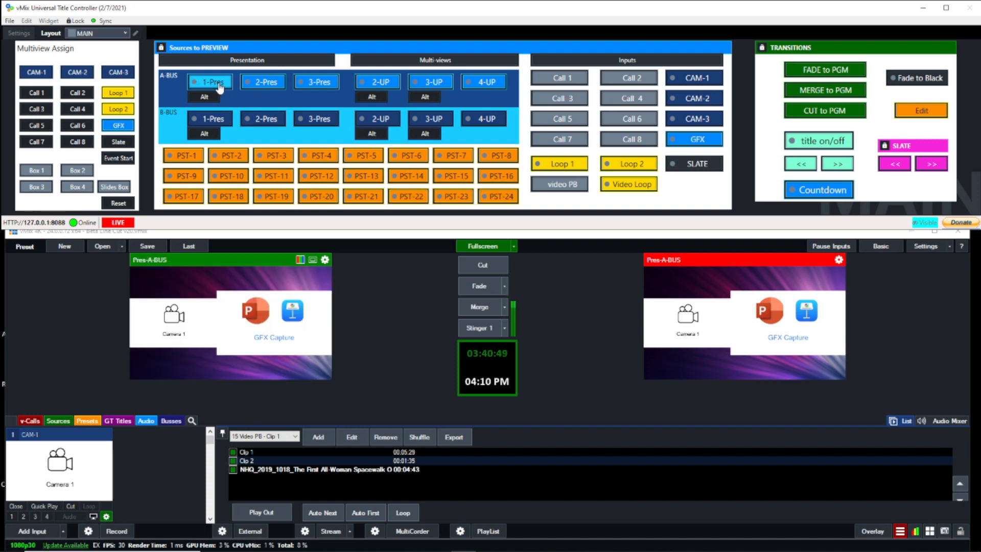
left_click(267, 83)
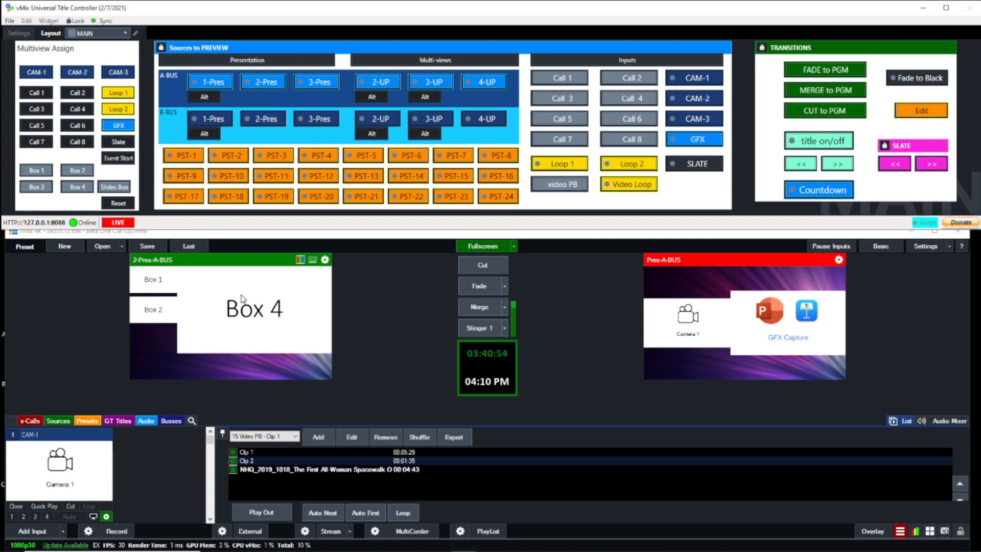
left_click(310, 84)
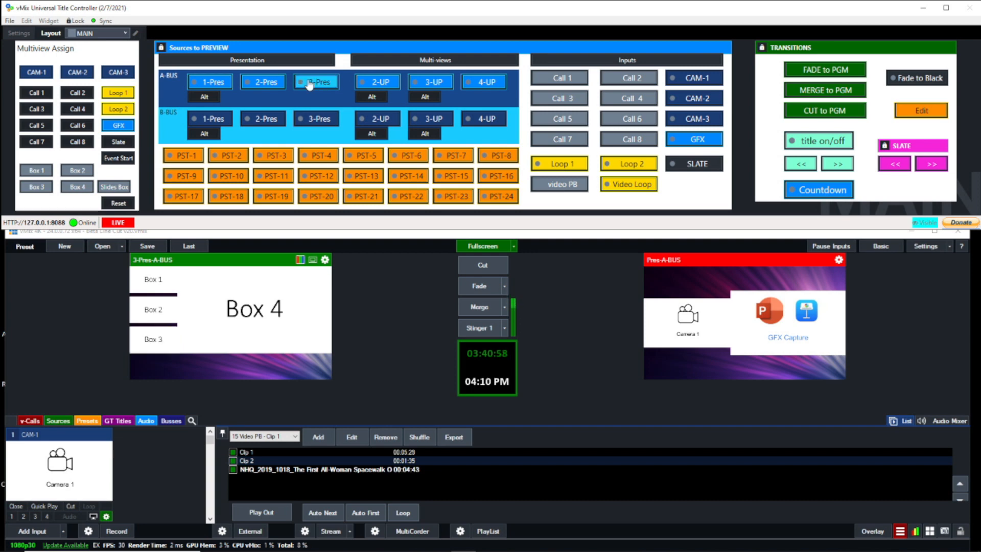
left_click(384, 83)
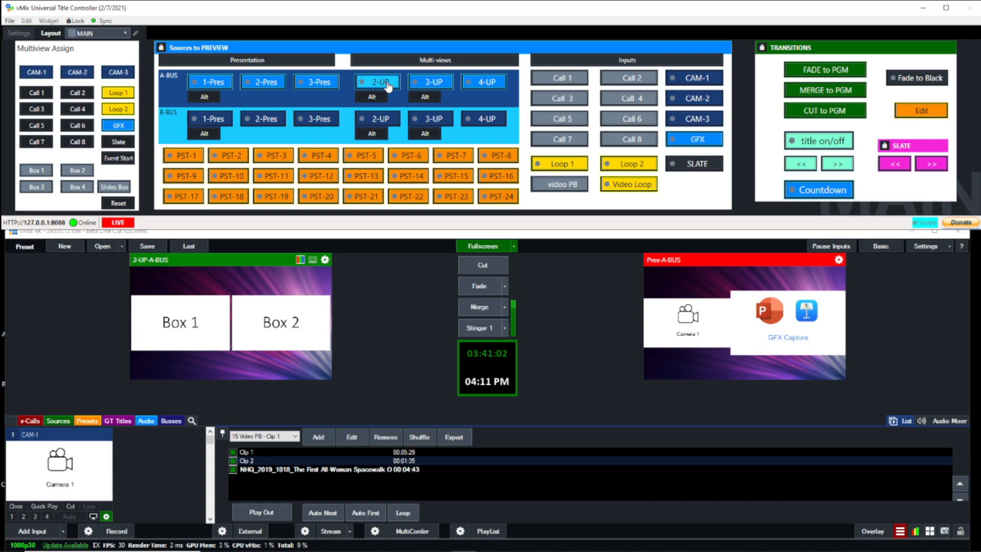
left_click(432, 83)
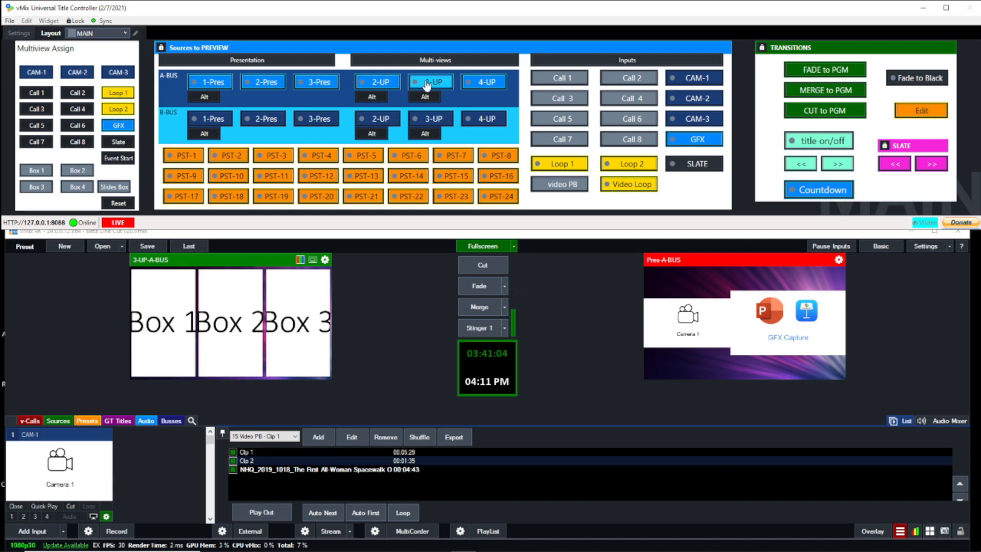
left_click(476, 84)
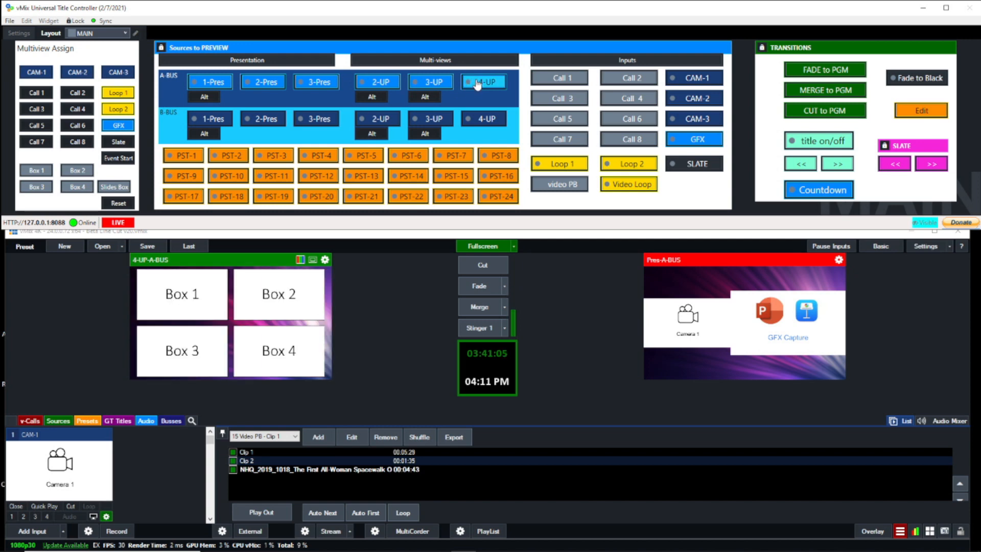
- Preview the A-BUS 3-UP and 2-UP multi-views, toggling each between its standard and alternate arrangements
left_click(429, 81)
left_click(427, 98)
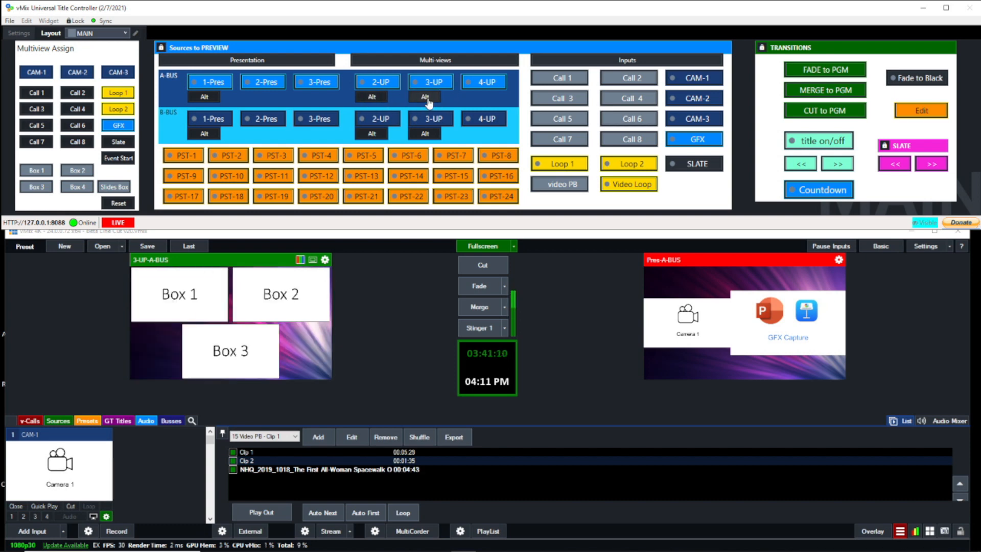
left_click(429, 101)
left_click(429, 100)
left_click(428, 101)
left_click(379, 83)
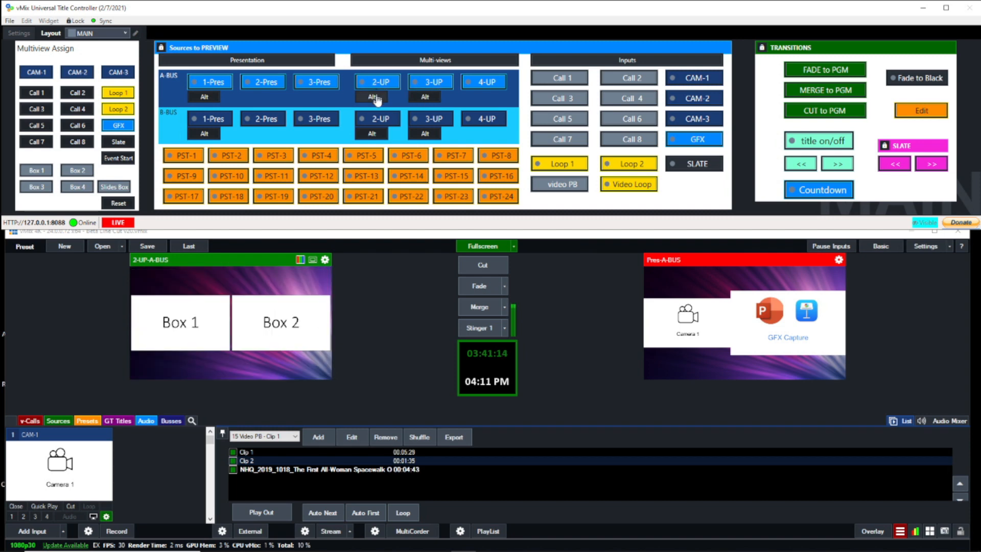
left_click(376, 98)
left_click(376, 99)
- Preview the A-BUS 1-Pres layout and switch it to its alternate arrangement and back
left_click(214, 85)
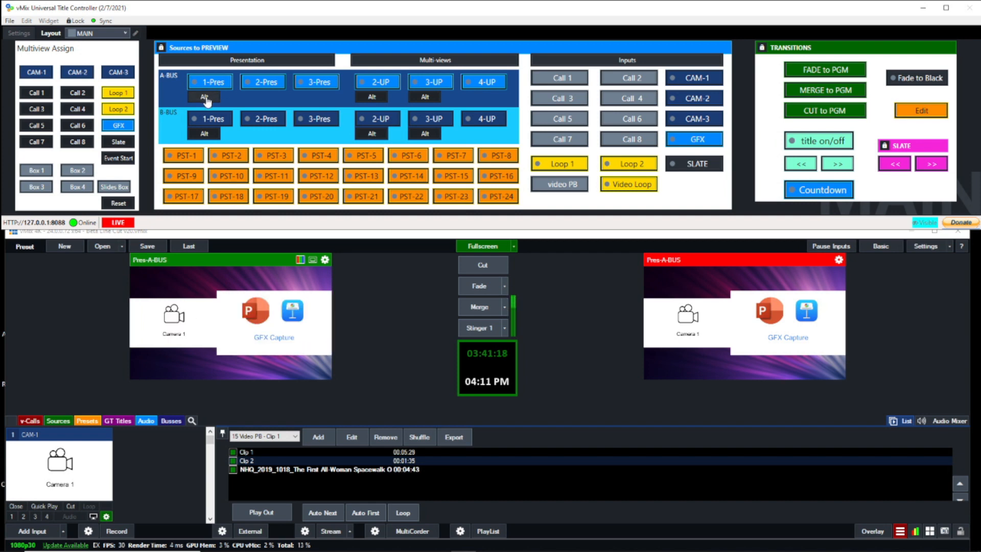
left_click(206, 98)
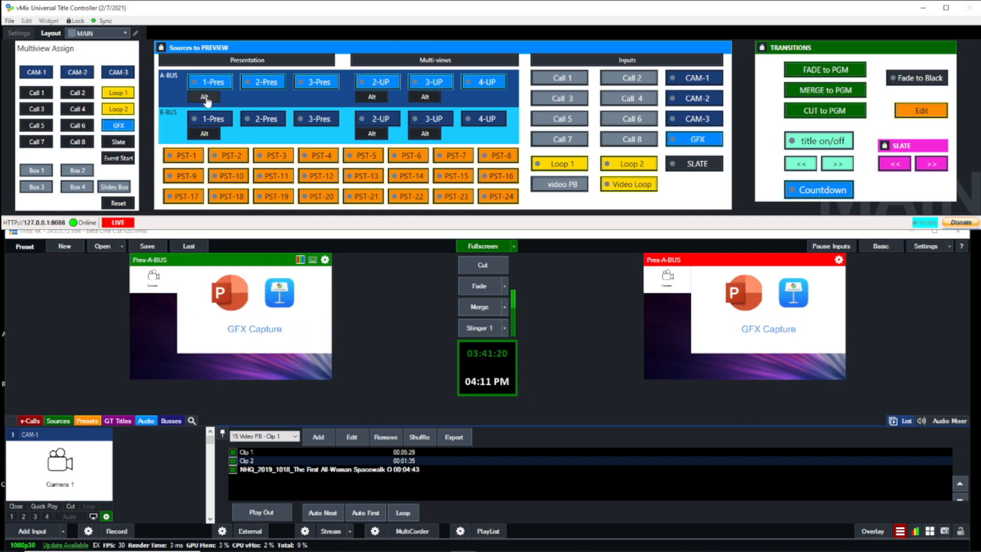
left_click(205, 97)
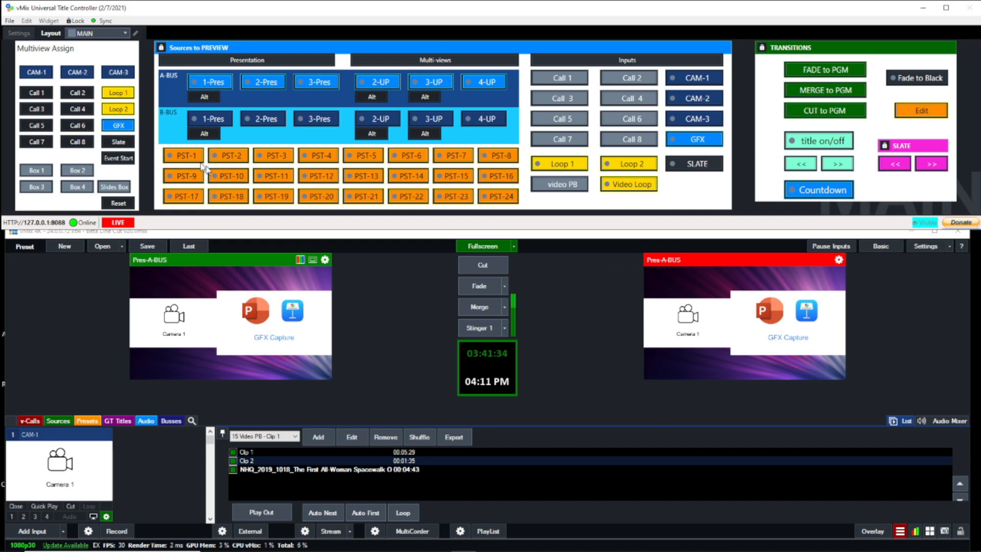
- Compare the 1-Pres layouts of the two buses by previewing A-BUS, B-BUS and A-BUS again
left_click(217, 84)
left_click(219, 120)
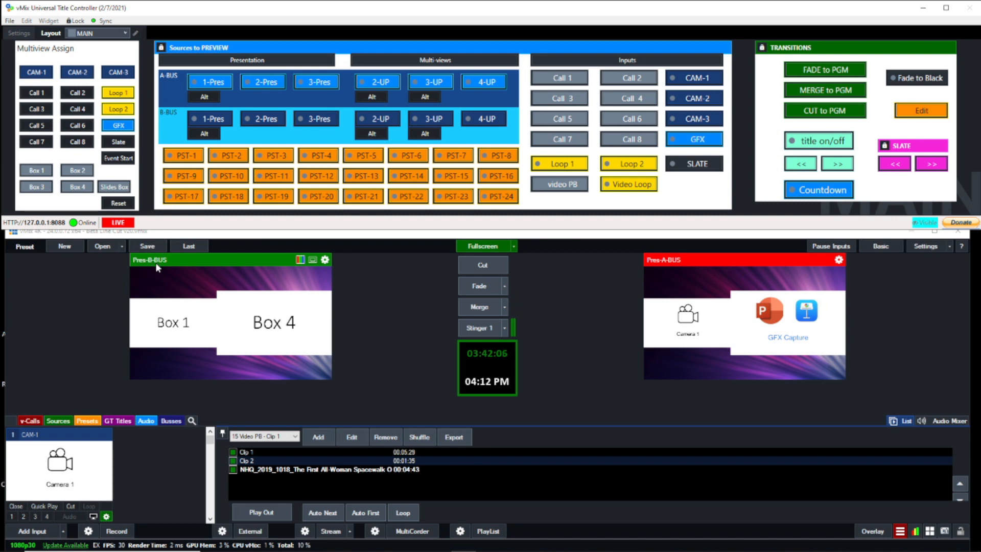
left_click(211, 82)
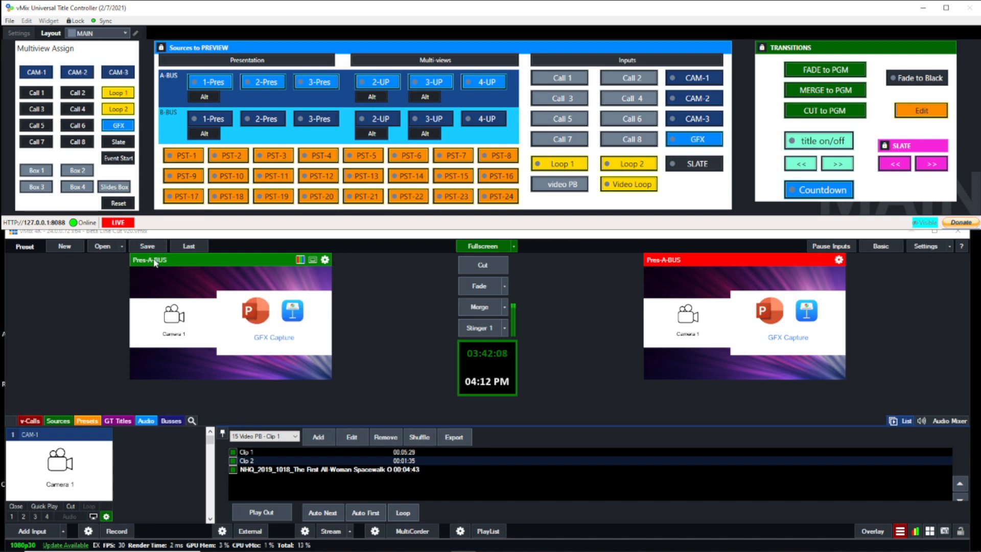
- Preview the B-BUS 1-Pres layout with GFX in the slides box and Call 1 in Box 1, and fade it to program
left_click(224, 118)
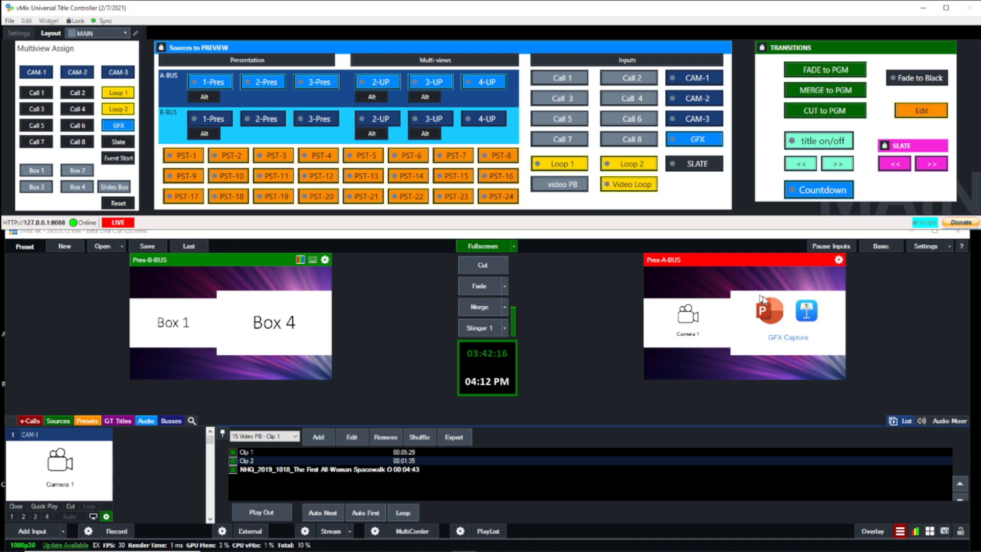
left_click(116, 127)
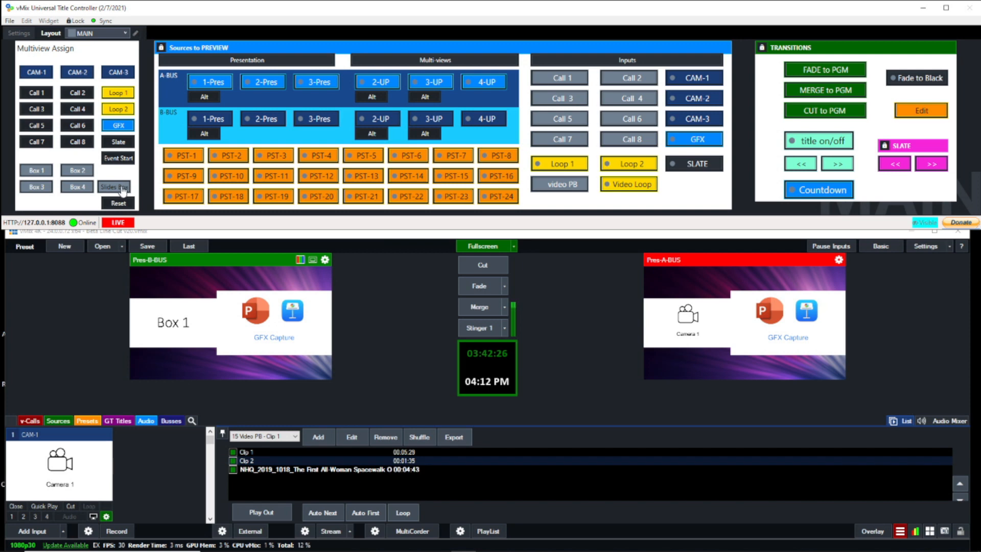
left_click(45, 176)
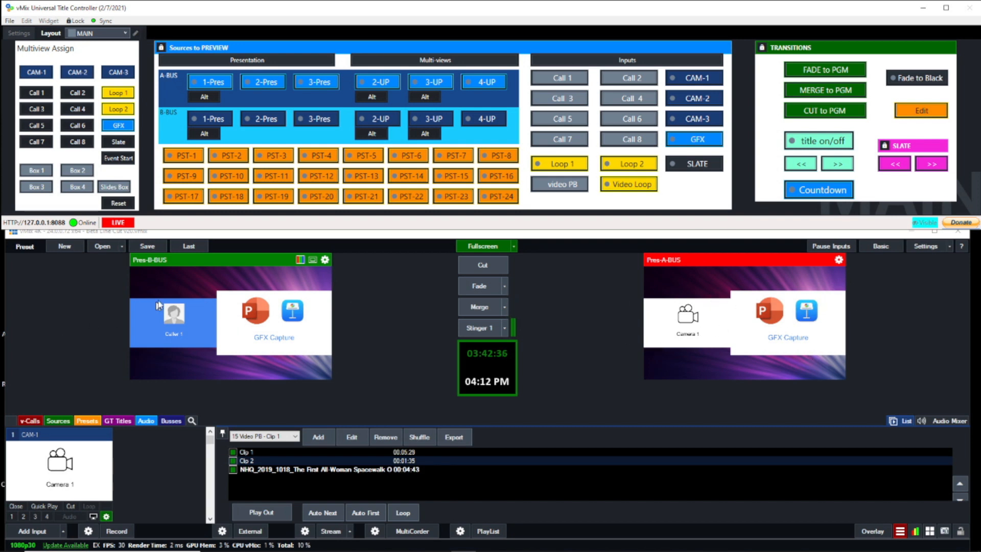
left_click(827, 71)
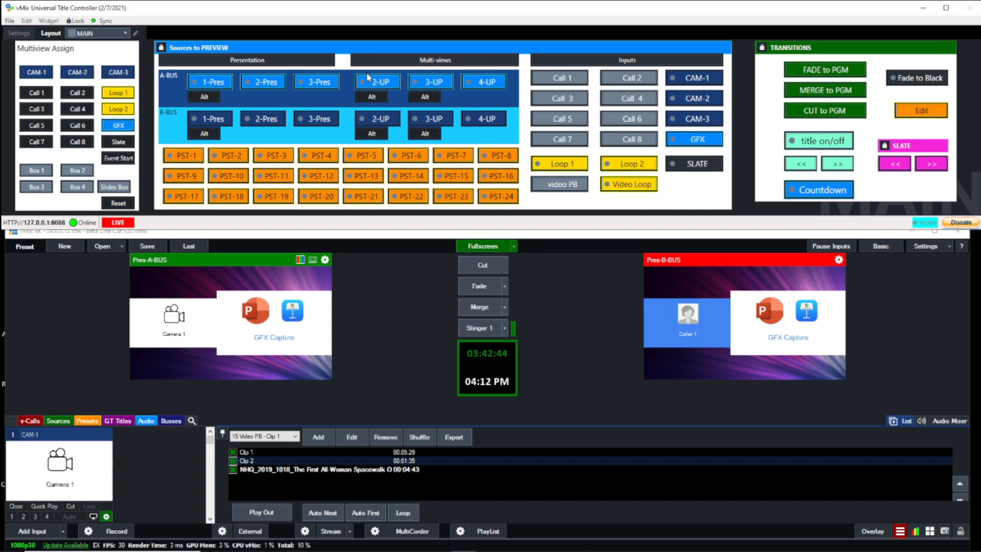
- Preview the 2-Pres layout on A-BUS and B-BUS, and return the preview to the A-BUS 1-Pres layout
left_click(266, 82)
left_click(280, 117)
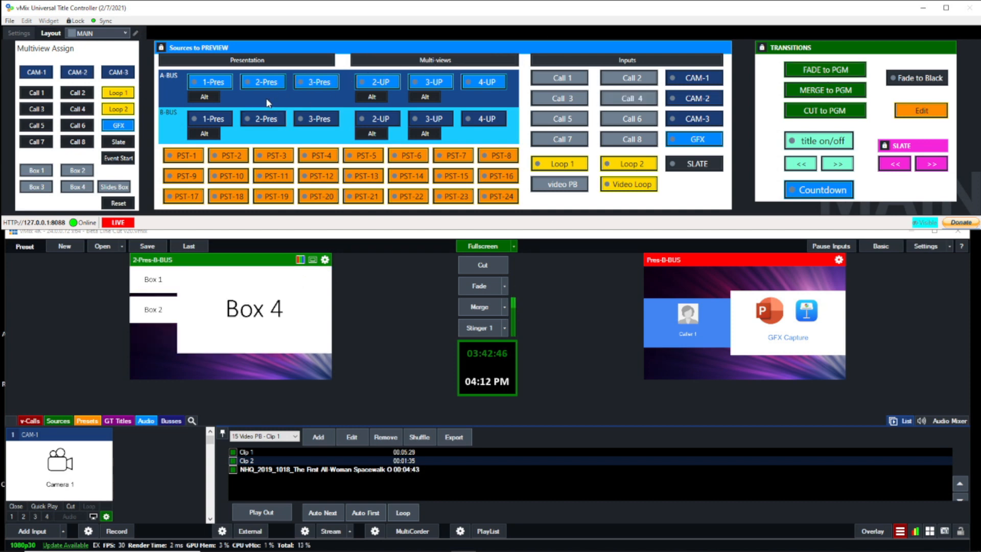
left_click(206, 83)
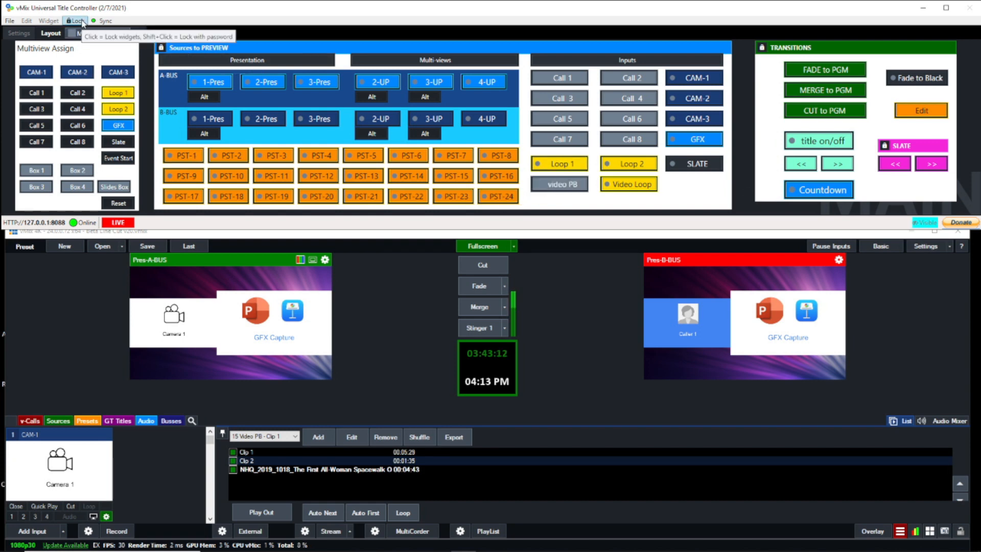
- View the Extra Suff page of the controller layout and return to the MAIN page
left_click(92, 34)
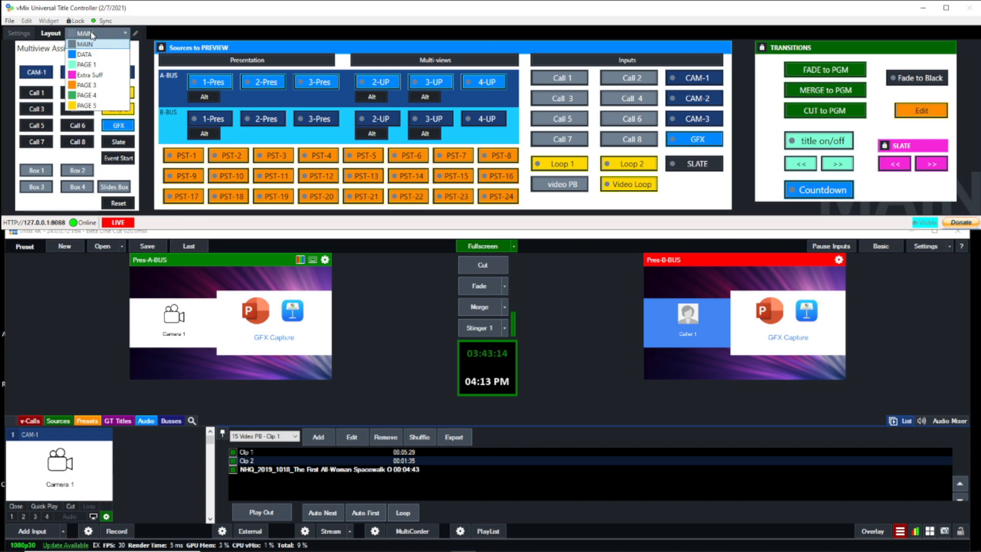
left_click(98, 75)
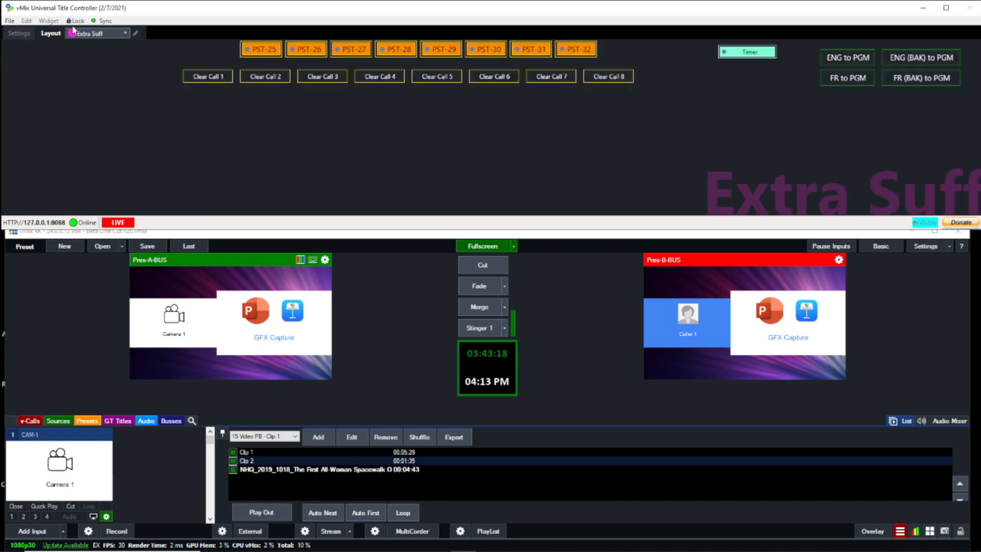
left_click(91, 34)
left_click(86, 44)
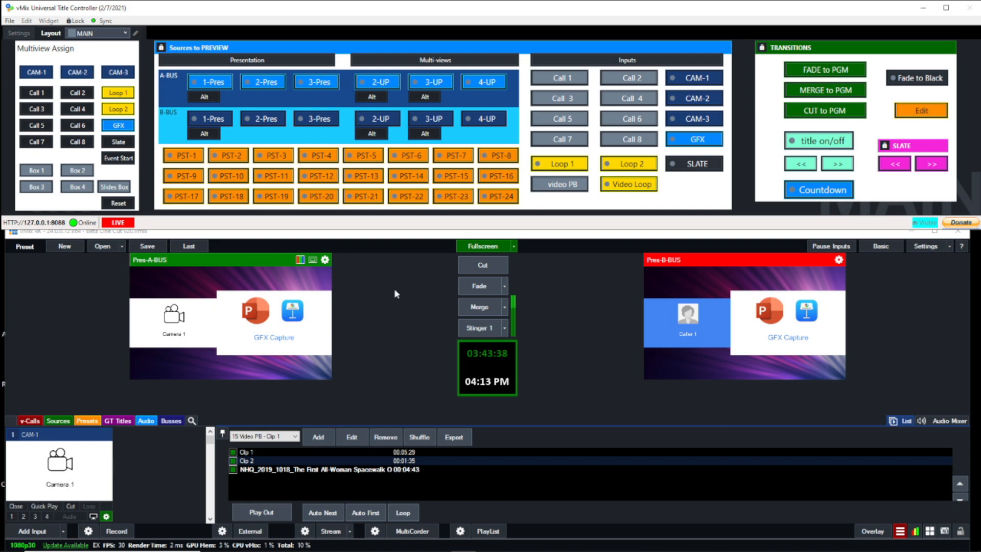
- Show only the Presets inputs in vMix and hide the video list panel
left_click(87, 421)
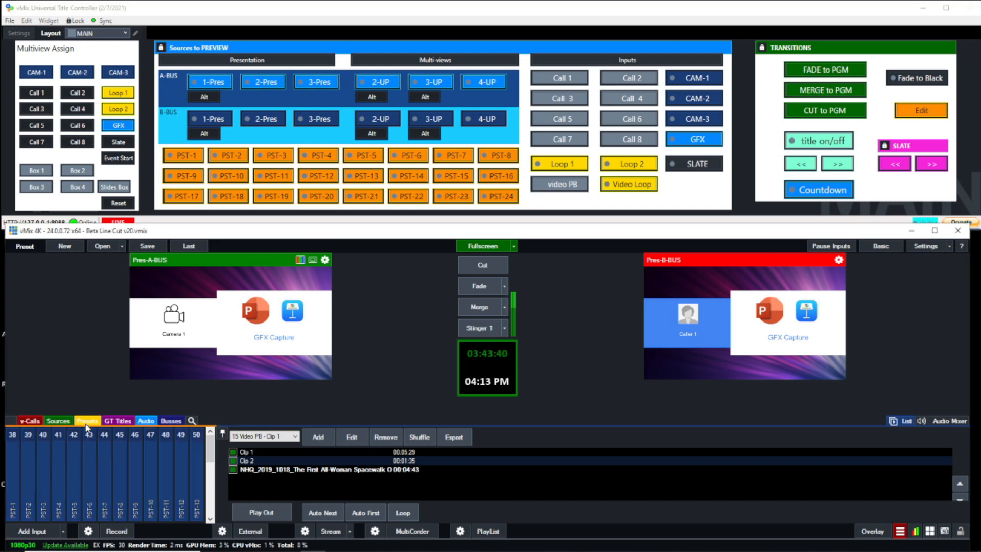
left_click(898, 422)
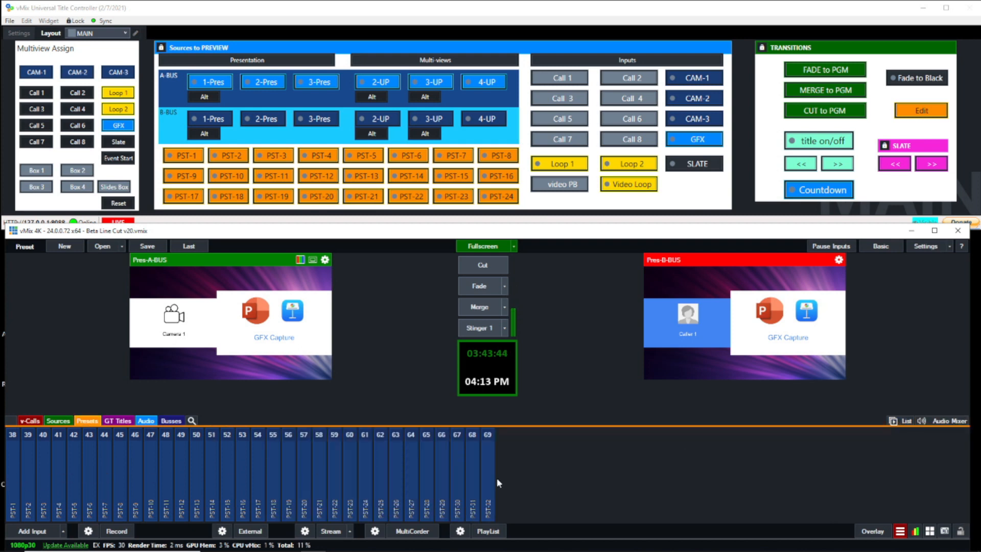
- Copy the Layers / Multi View settings of input 22 Pres-A-BUS into the PST-1 preset and send PST-1 to preview
left_click(14, 436)
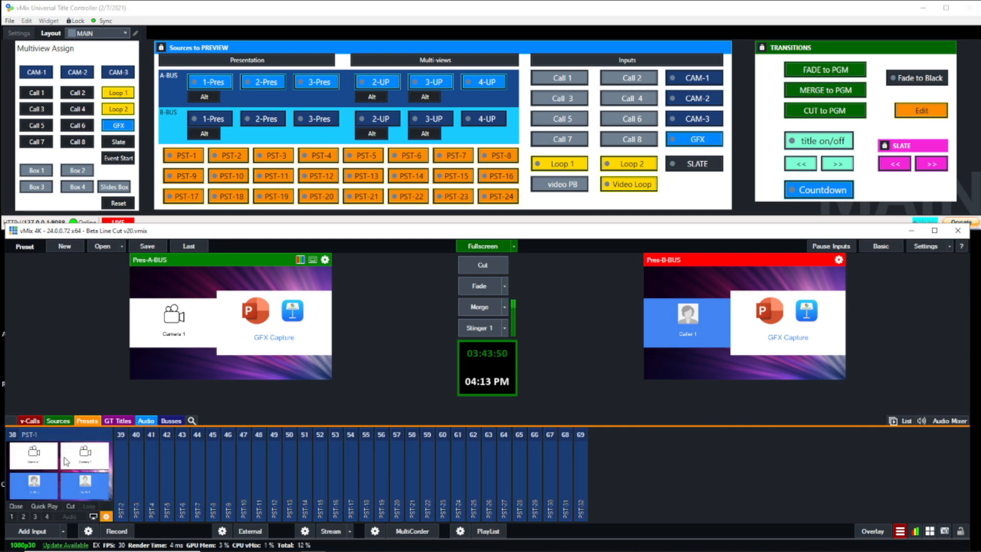
left_click(106, 518)
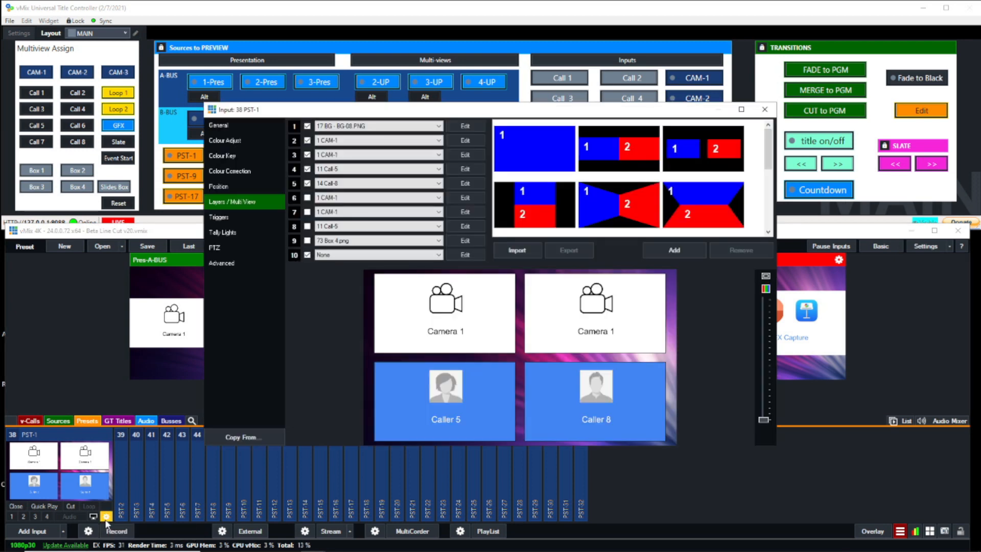
left_click(240, 438)
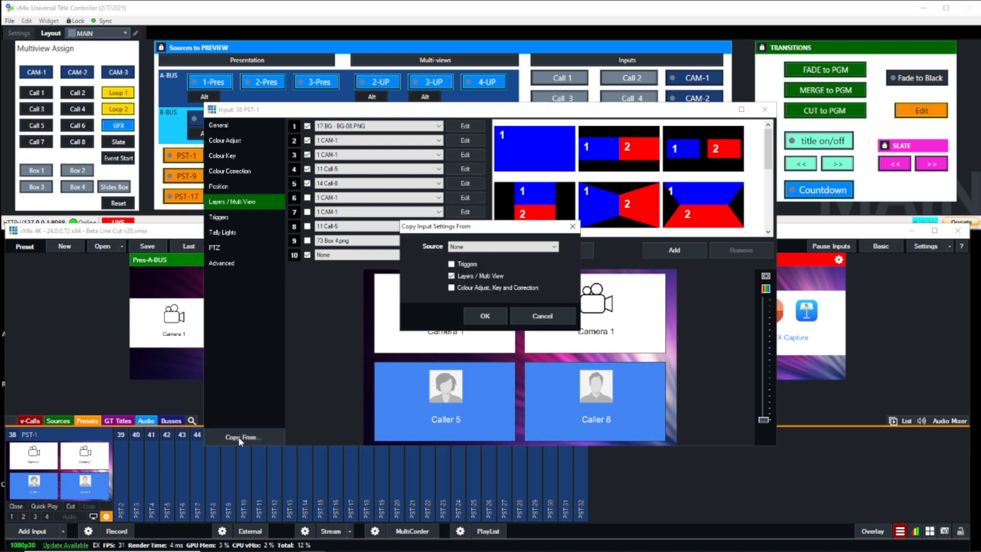
left_click(452, 277)
left_click(477, 248)
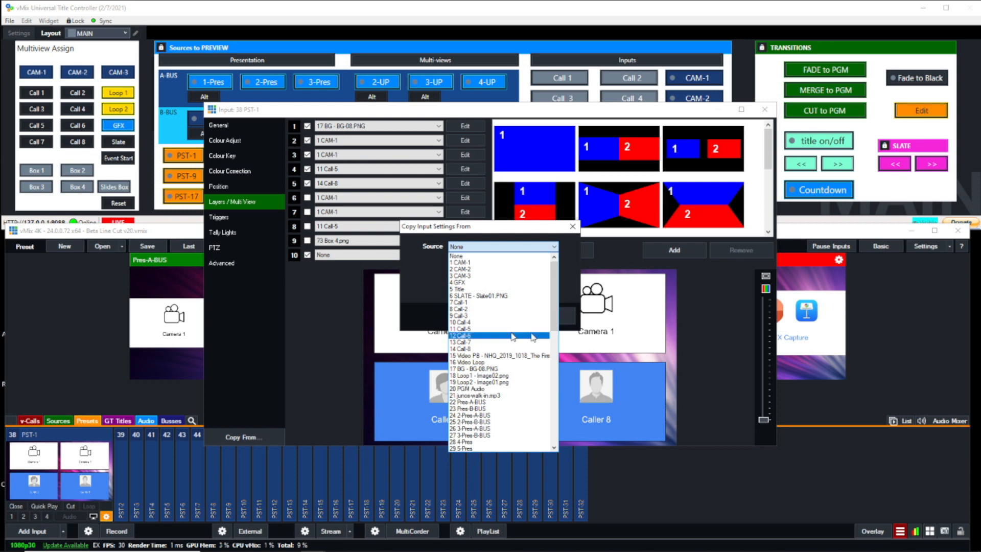
left_click_drag(555, 282, 555, 299)
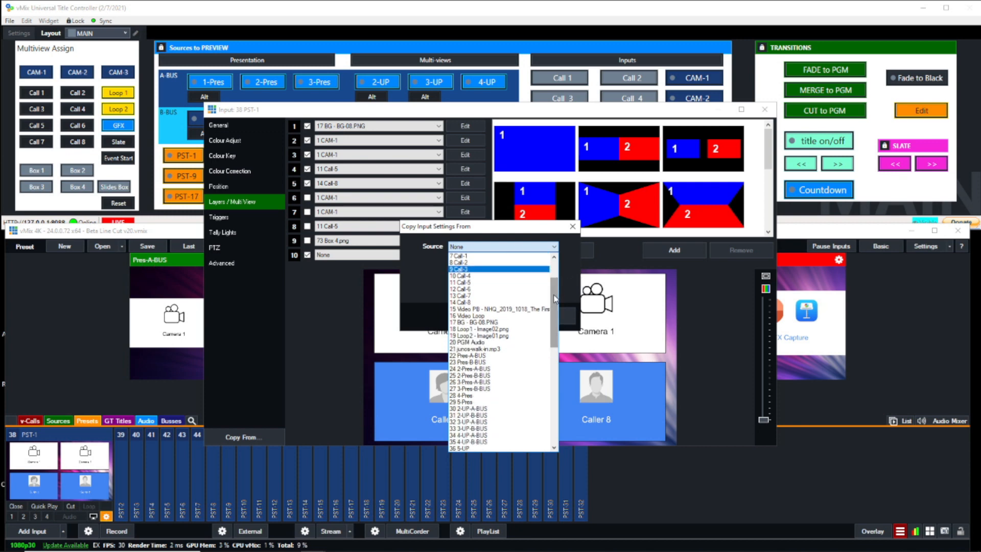
left_click(478, 356)
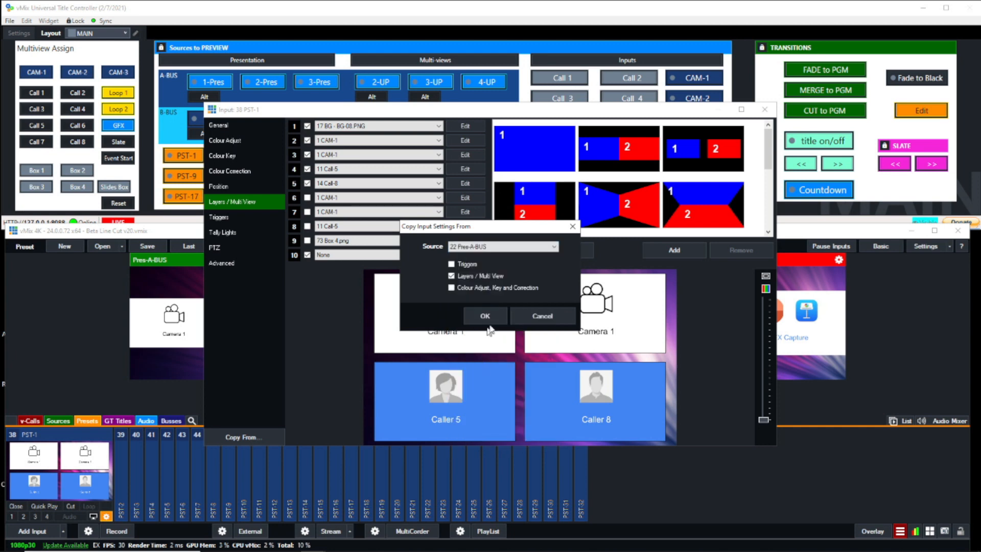
left_click(488, 317)
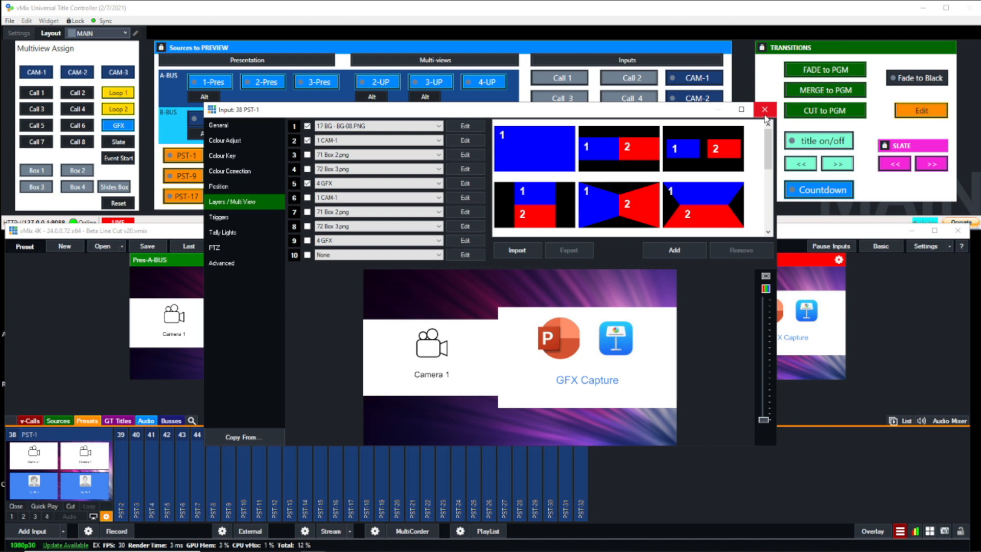
left_click(765, 113)
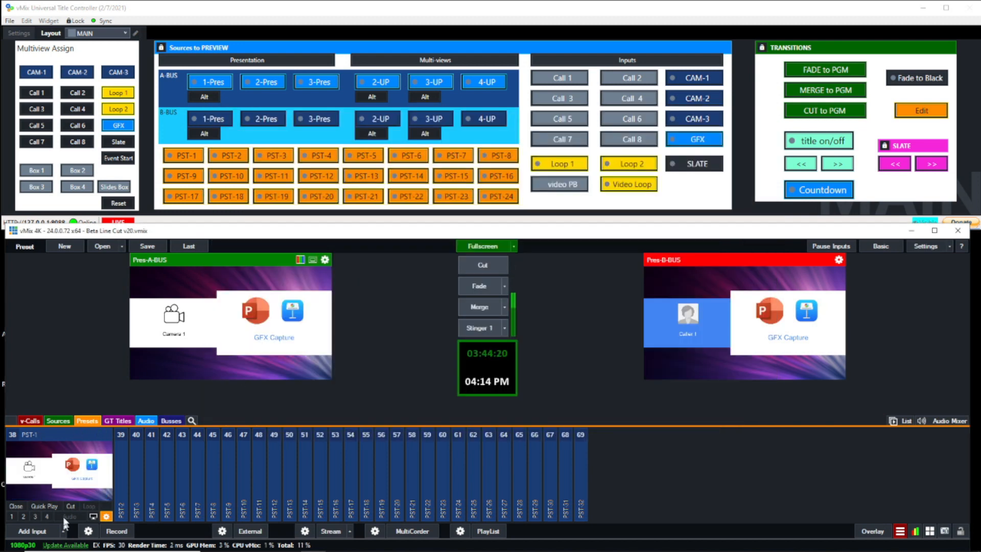
left_click(181, 156)
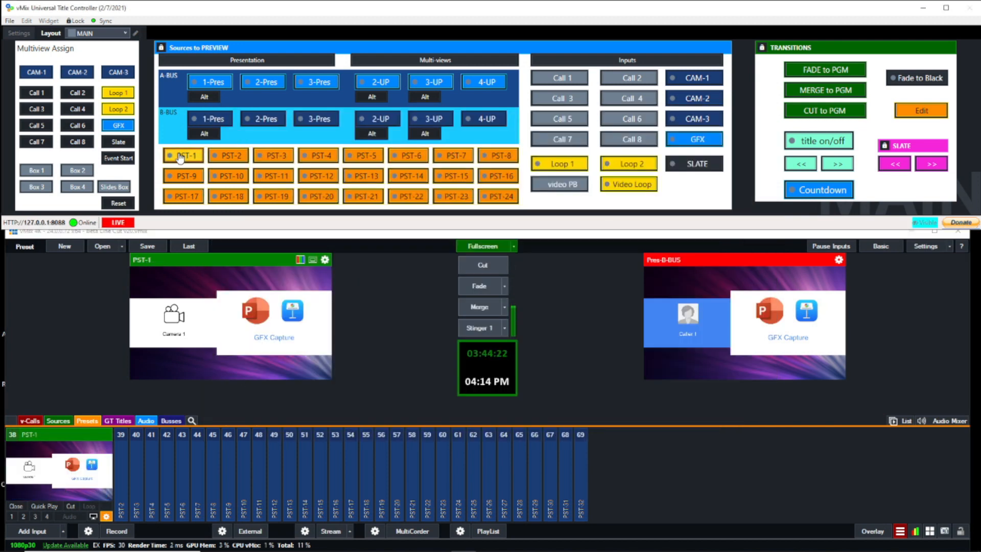
- Assign Loop 1 to the slides box and Call 6 to Box 1 of the A-BUS 1-Pres layout, and recall PST-1 to preview
left_click(208, 84)
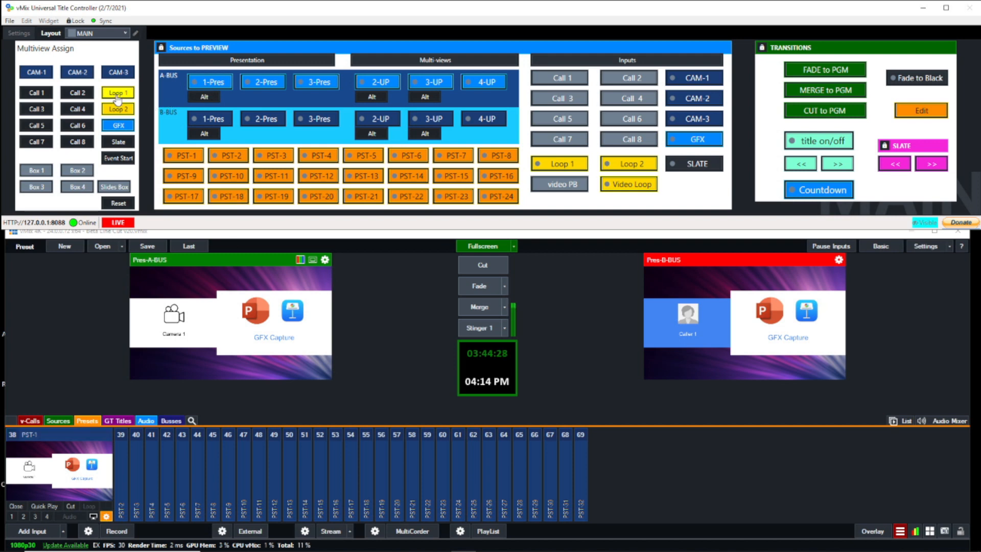
left_click(121, 187)
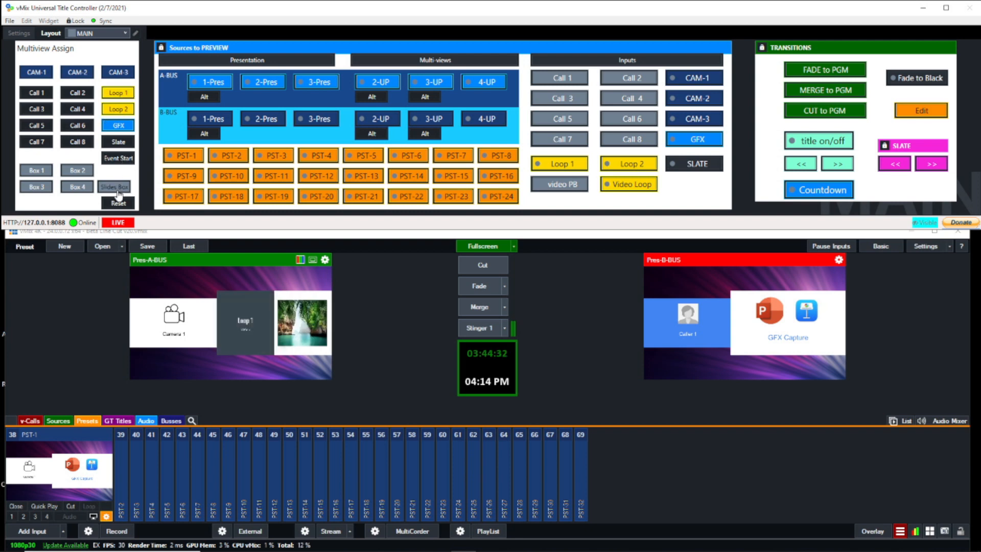
left_click(75, 130)
left_click(34, 172)
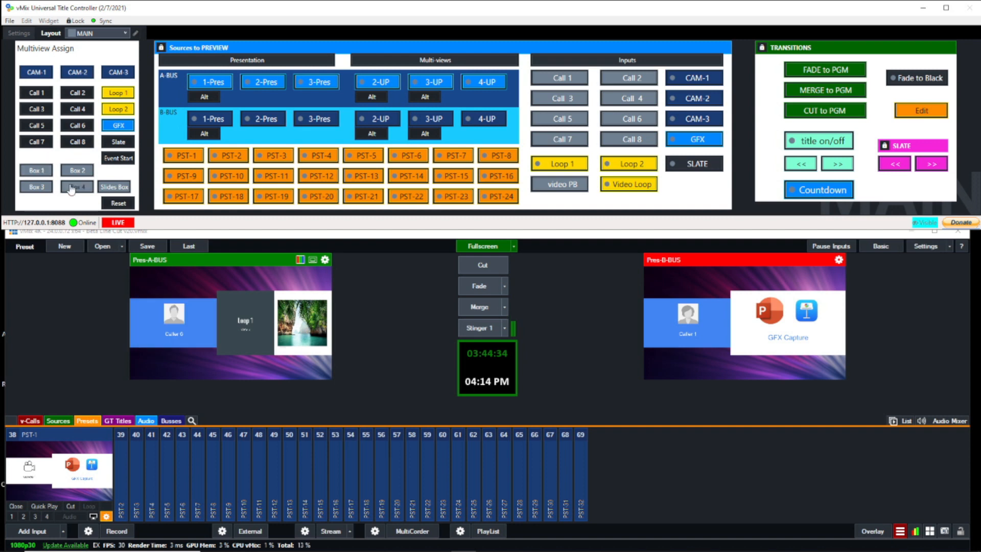
left_click(184, 155)
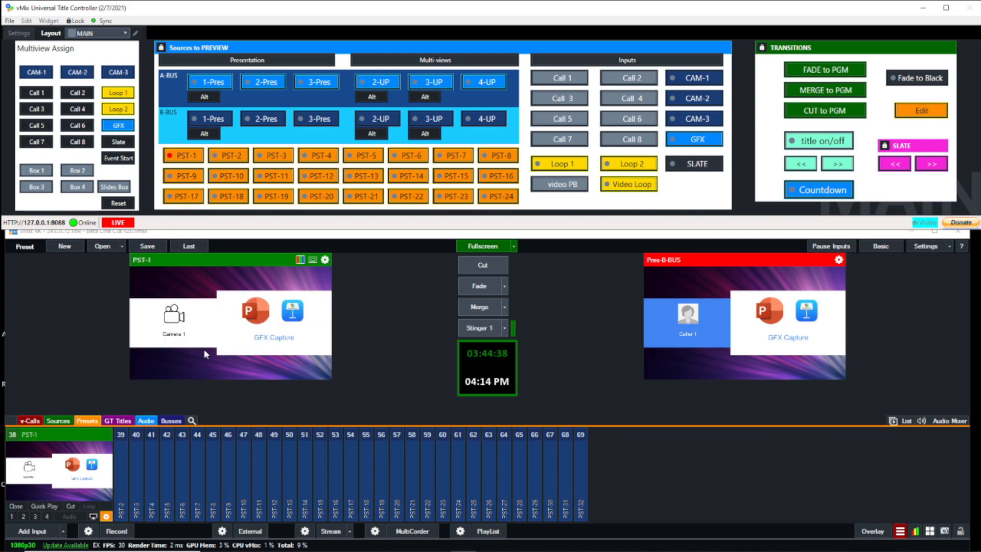
- Cycle the preview through the A-BUS 1-Pres, 2-Pres and 3-Pres layouts
left_click(207, 83)
left_click(265, 83)
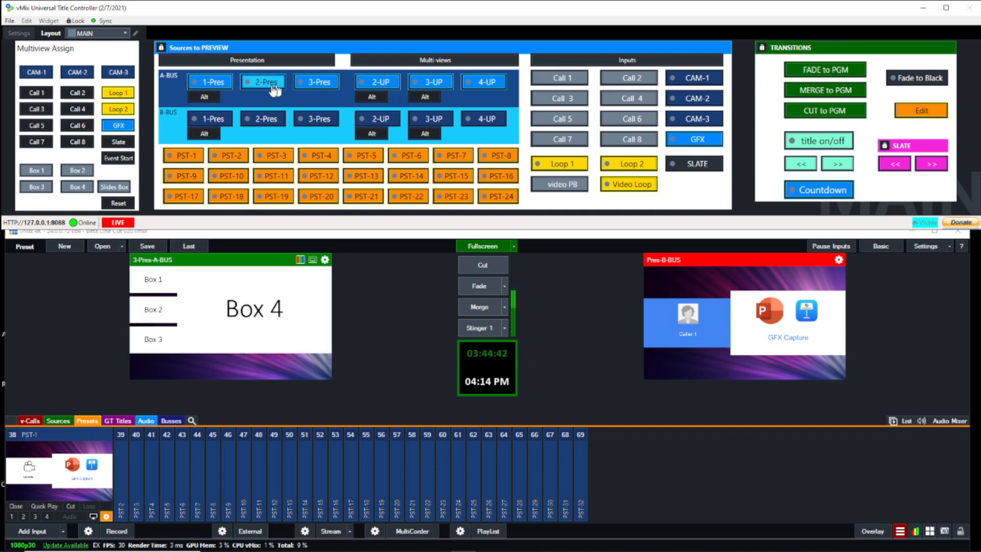
left_click(210, 85)
left_click(254, 85)
left_click(314, 84)
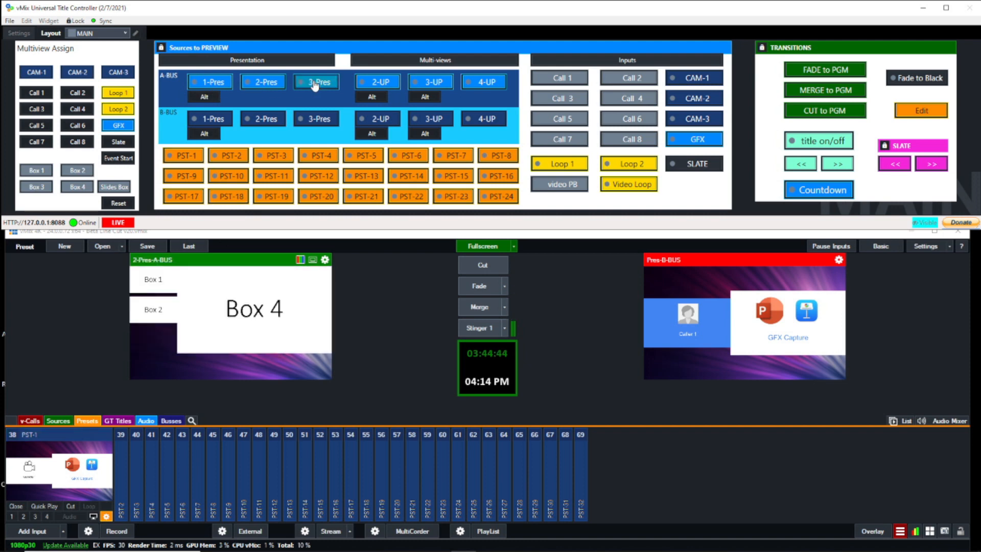